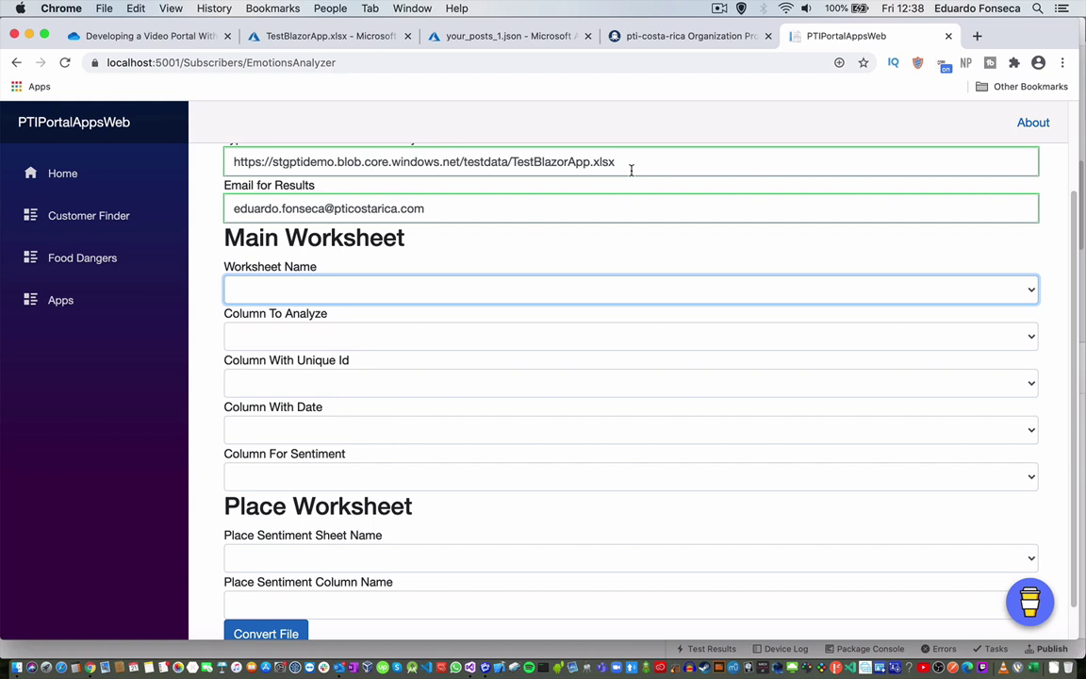
Step: Choose FacebookPosts as the main worksheet and PostText as the column to analyze
left_click(468, 239)
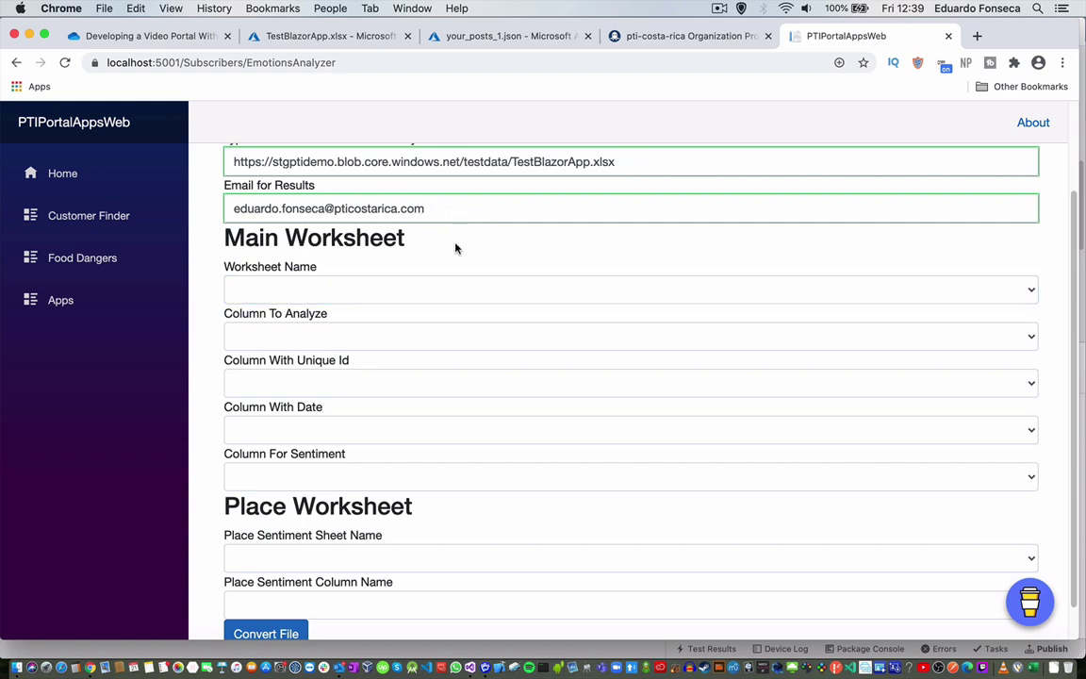
left_click(393, 293)
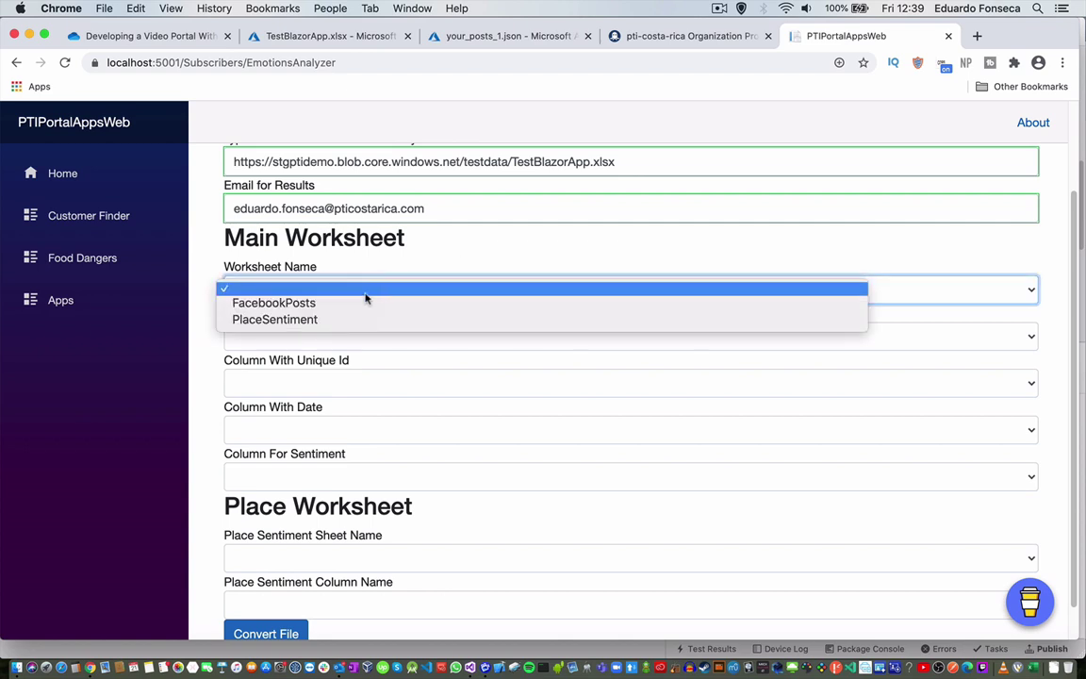
left_click(330, 306)
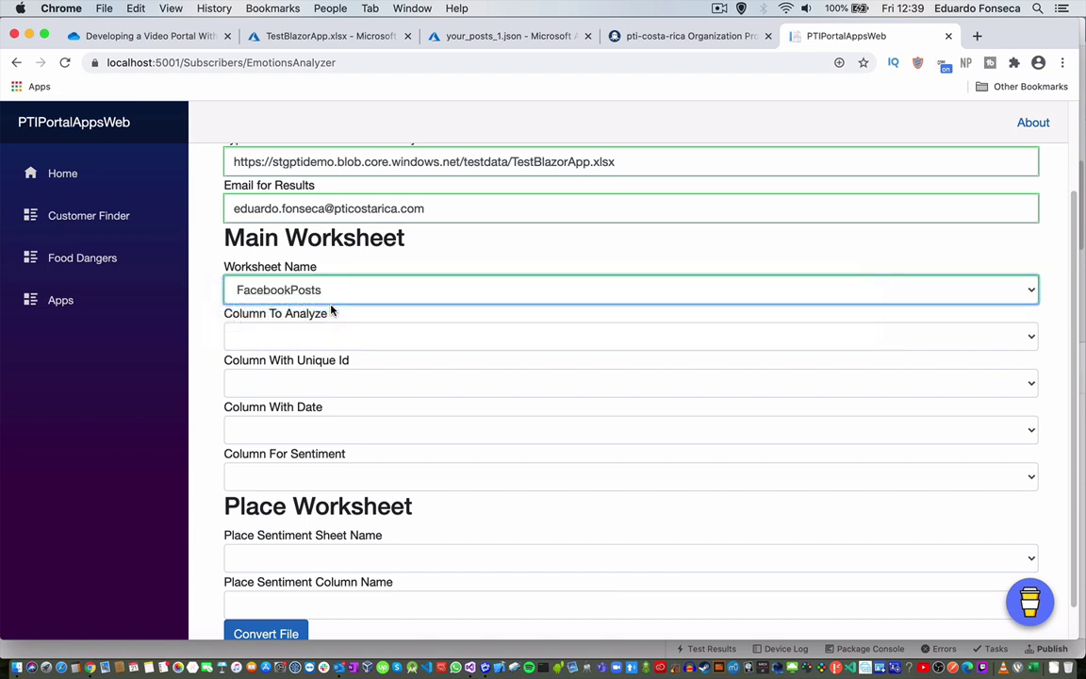
left_click(346, 338)
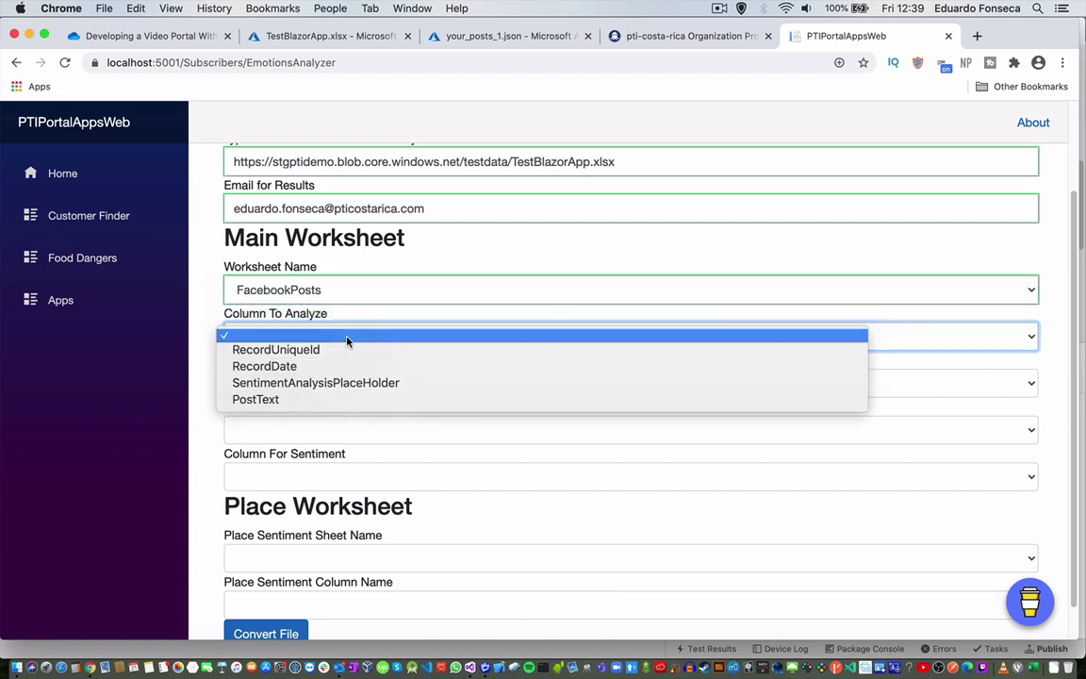
left_click(304, 403)
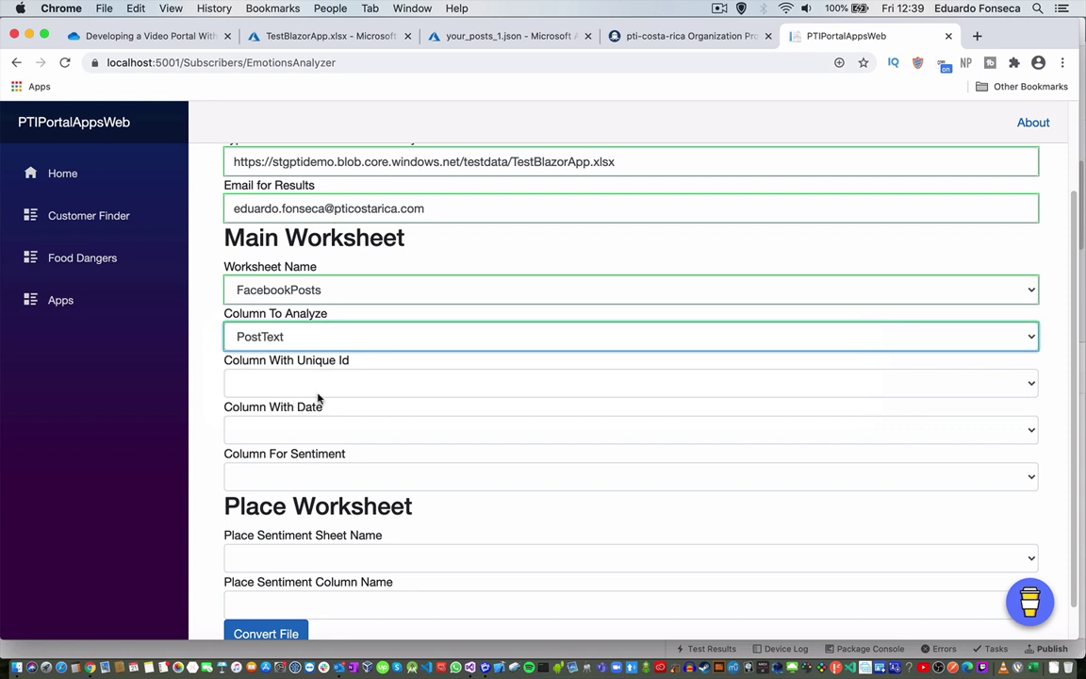
Step: Use RecordUniqueId, RecordDate and SentimentAnalysisPlaceHolder as the id, date and sentiment columns
left_click(363, 384)
left_click(323, 396)
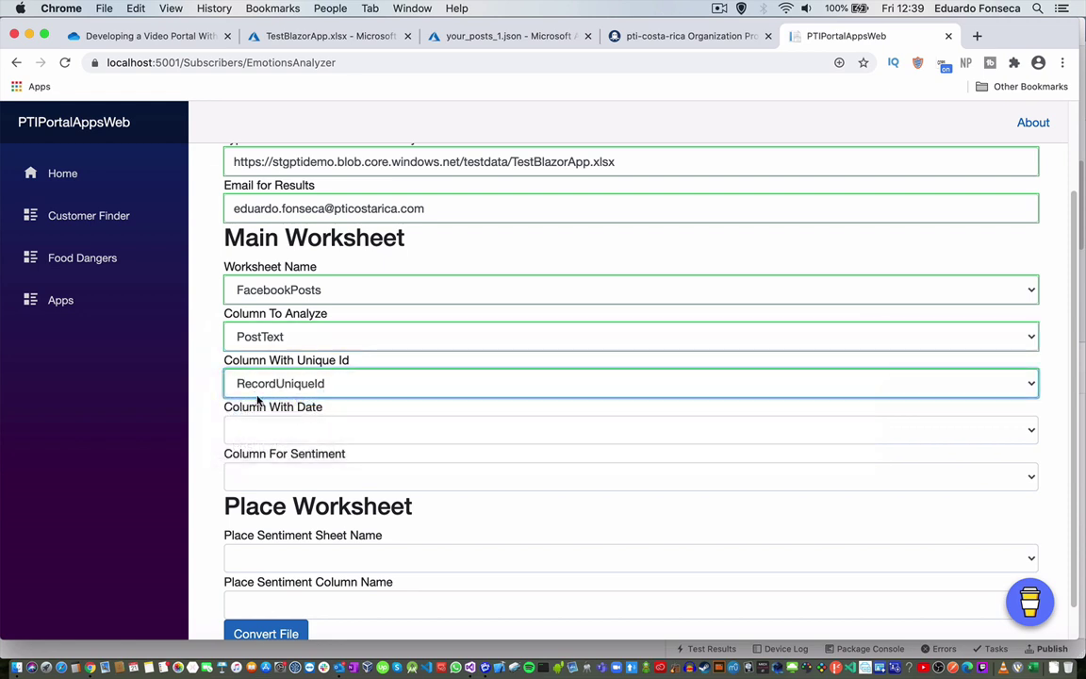
left_click(316, 433)
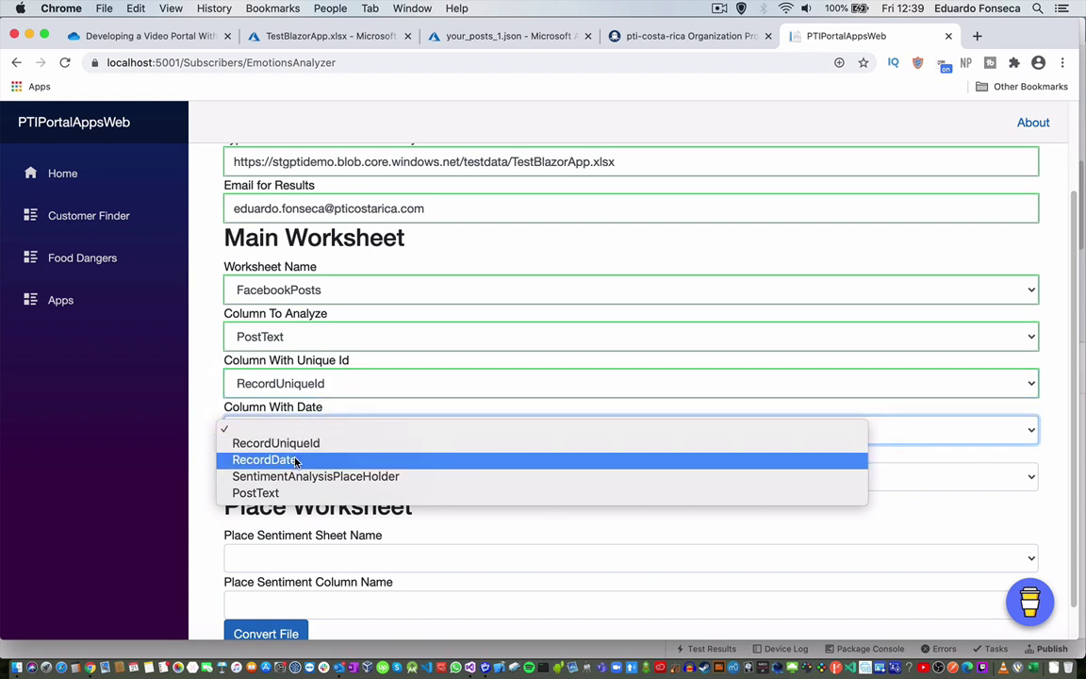
left_click(295, 461)
scroll(208, 483, "down", 1)
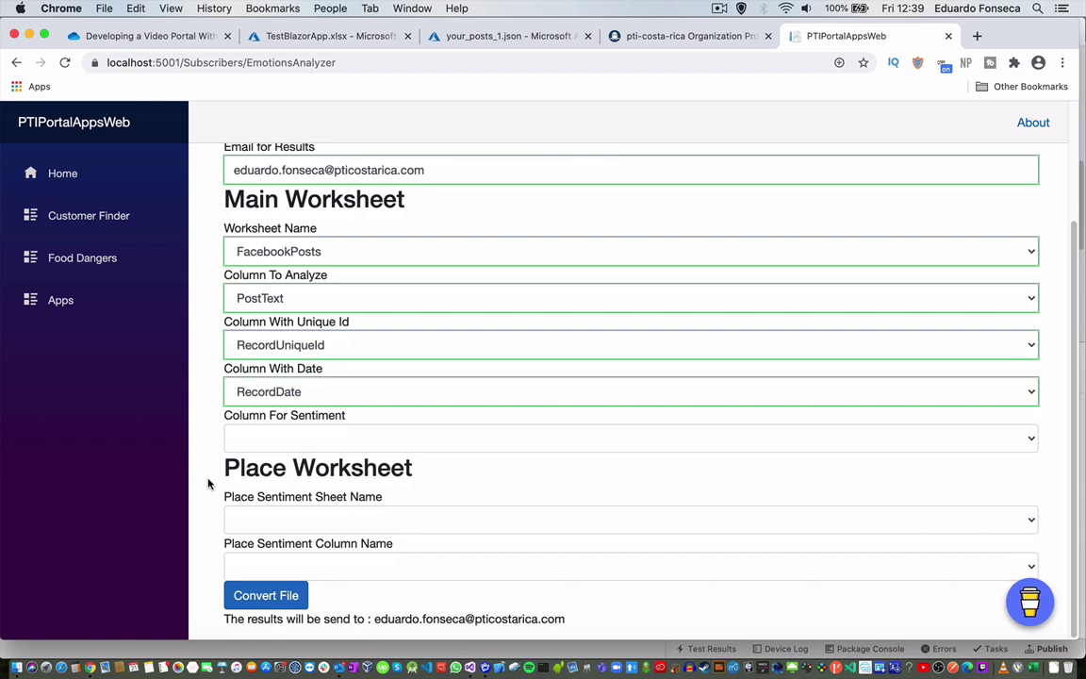
left_click(319, 439)
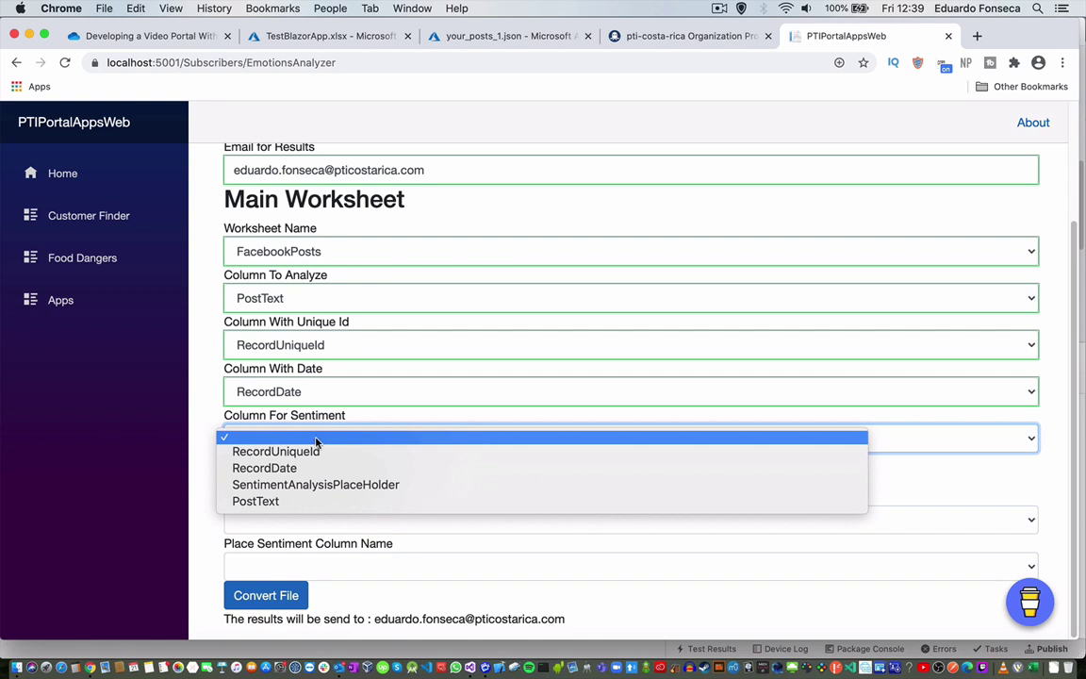
left_click(279, 484)
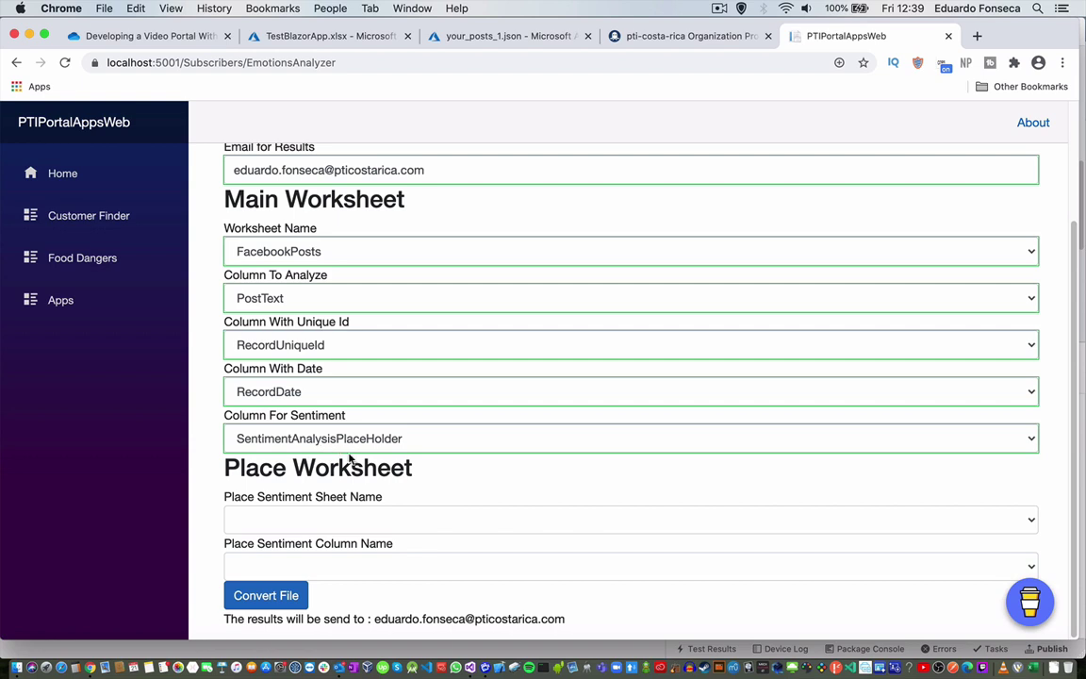
Step: Map place sentiment to the PlaceSentiment sheet and PlaceSentimentPlaceHolder column
left_click(370, 519)
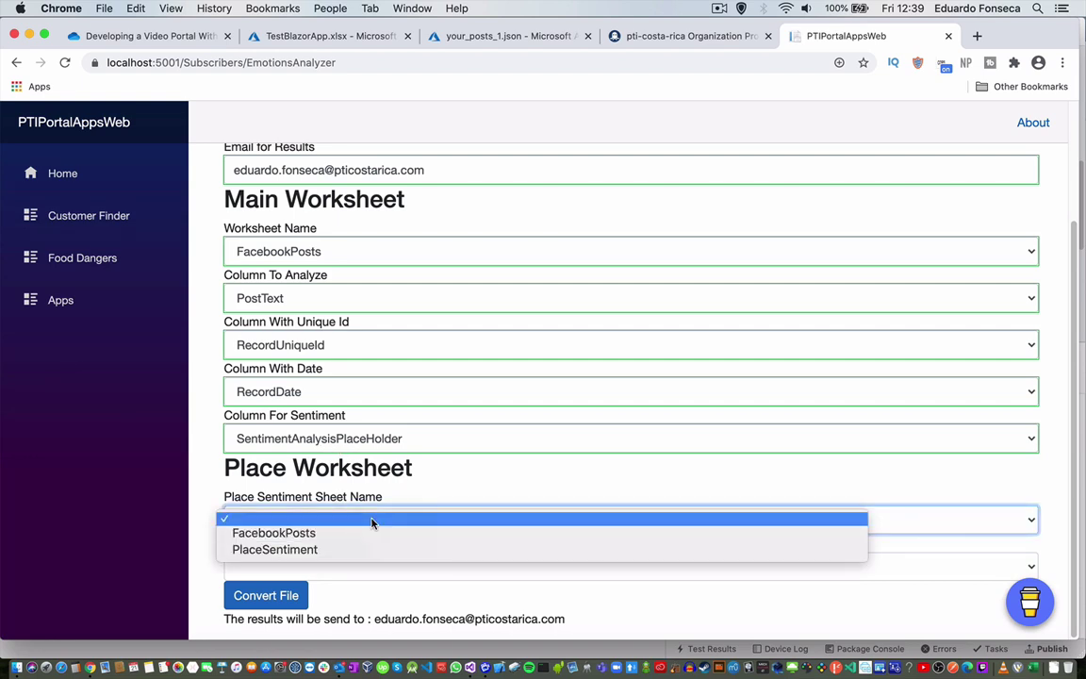
left_click(323, 551)
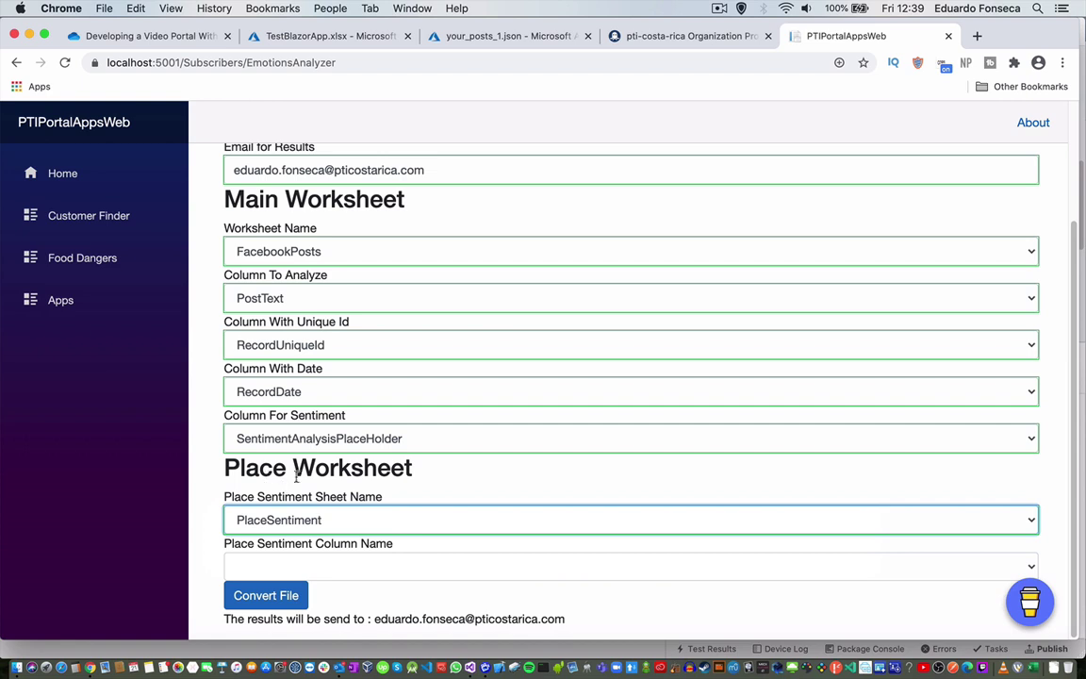
left_click(313, 568)
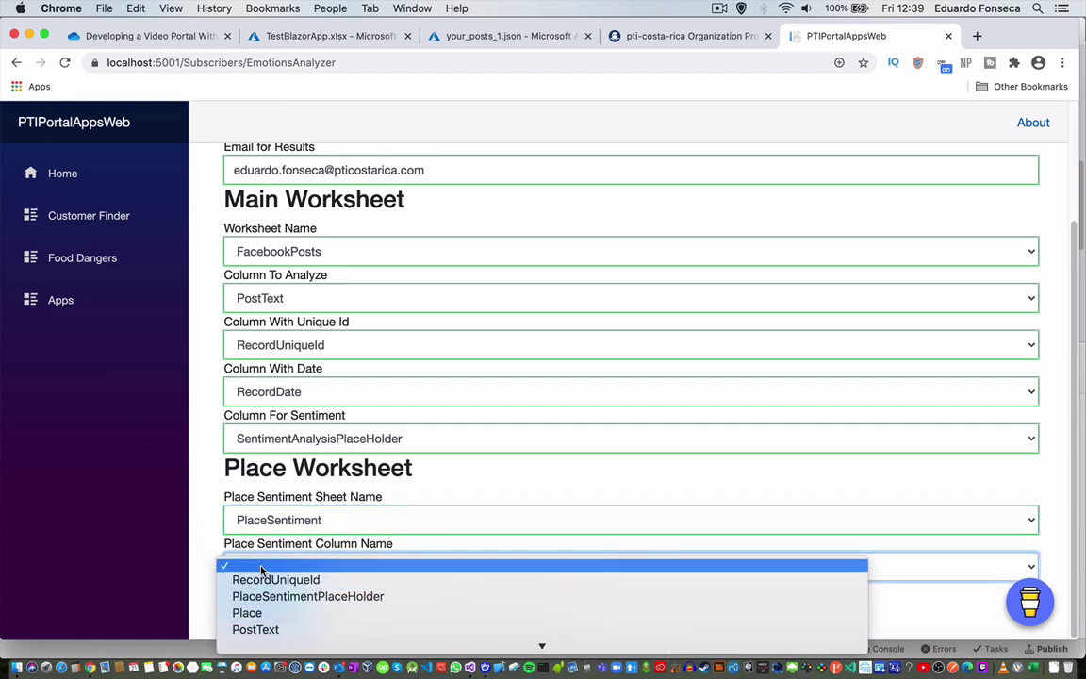
left_click(247, 596)
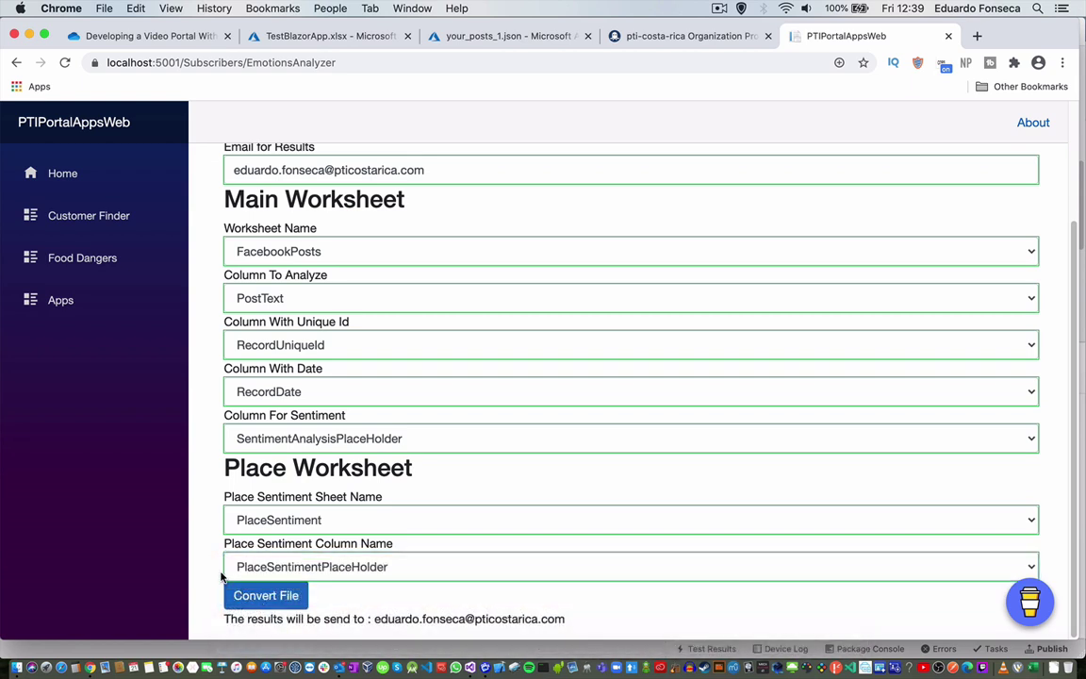
Step: Submit the file for conversion and analysis, then bring Outlook forward
left_click(245, 595)
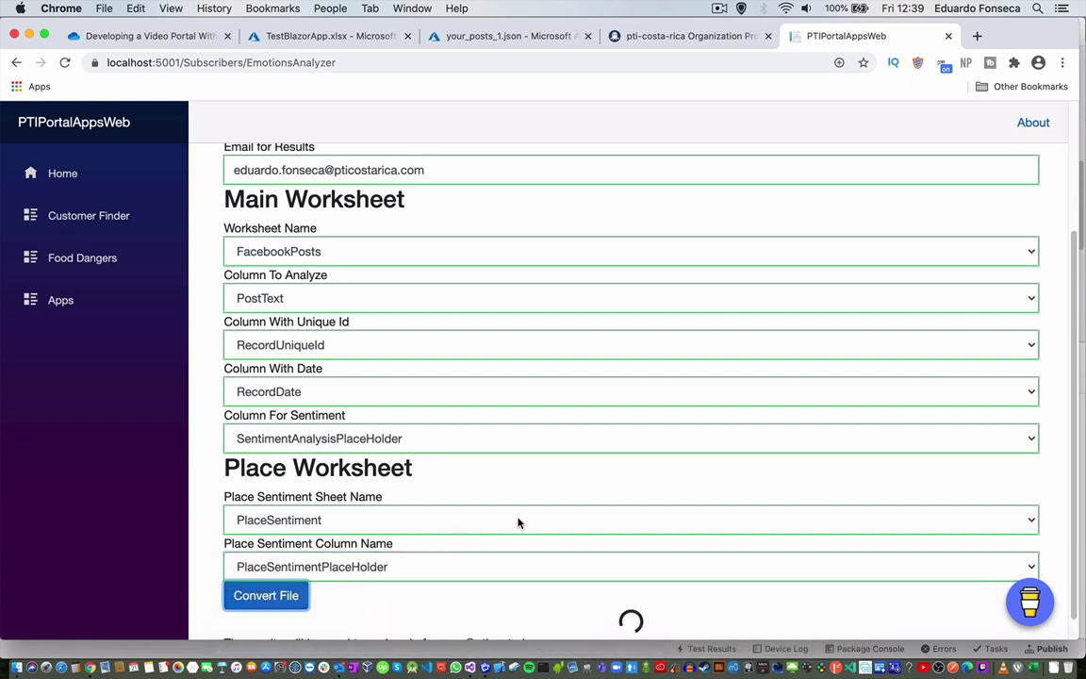
scroll(517, 523, "down", 1)
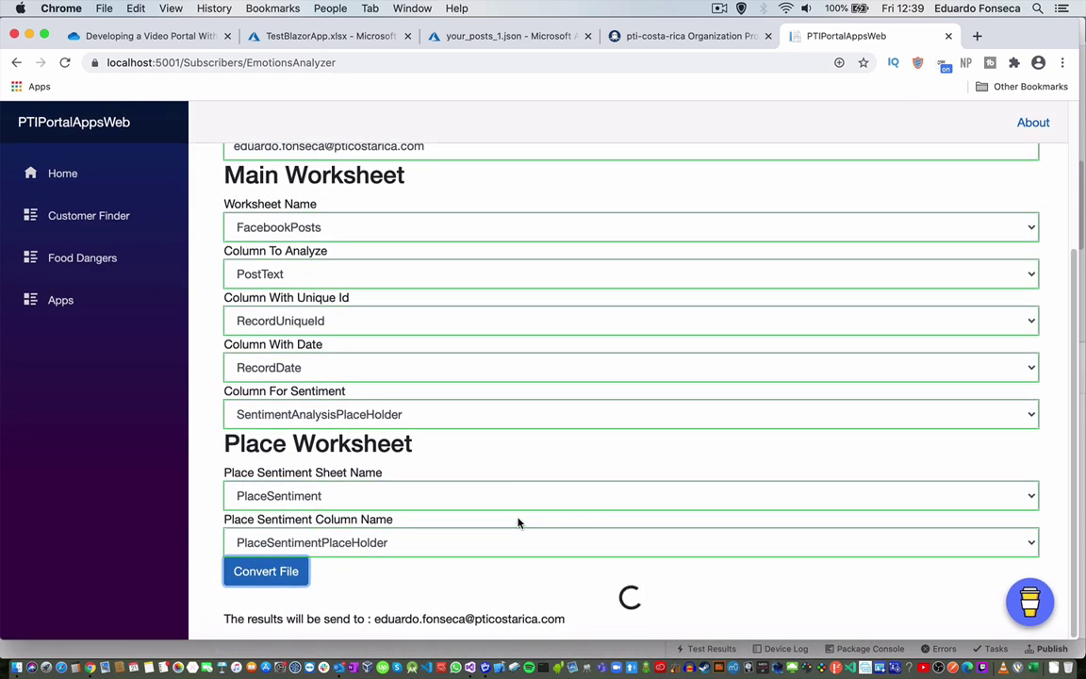
left_click(337, 669)
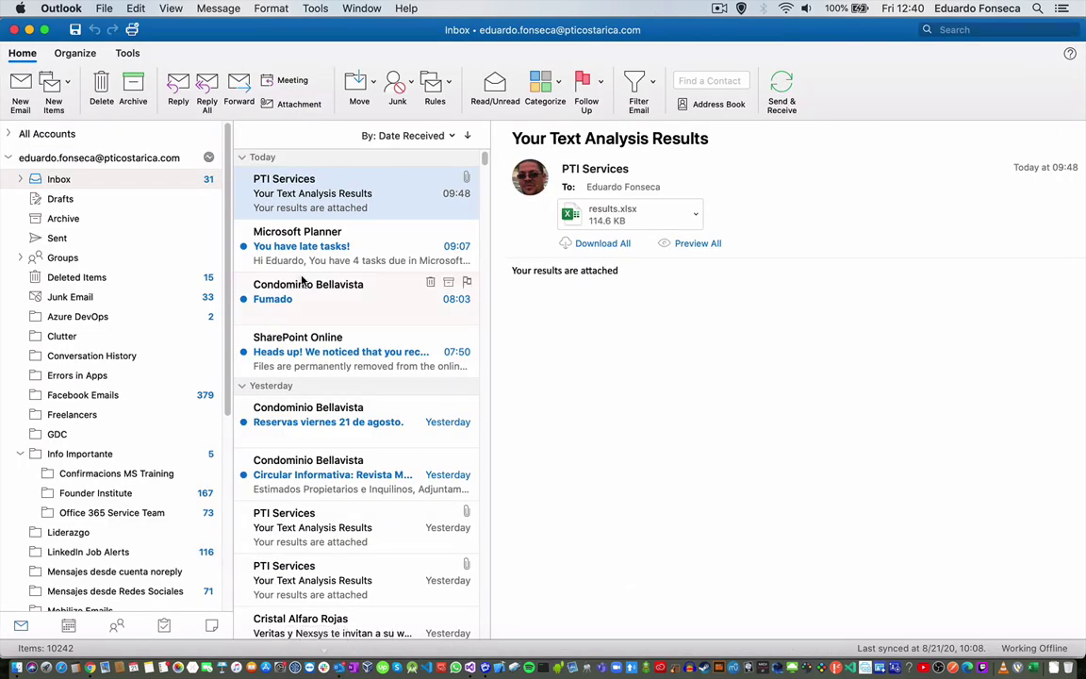
Step: Take Outlook back online and fetch new mail
left_click(782, 99)
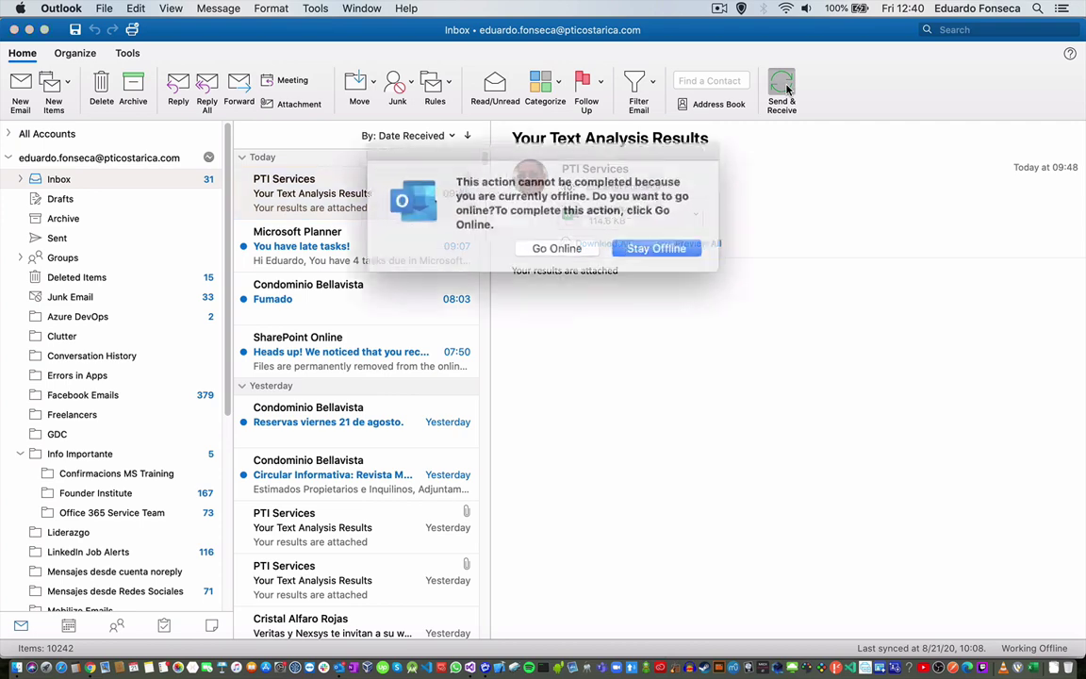
left_click(553, 244)
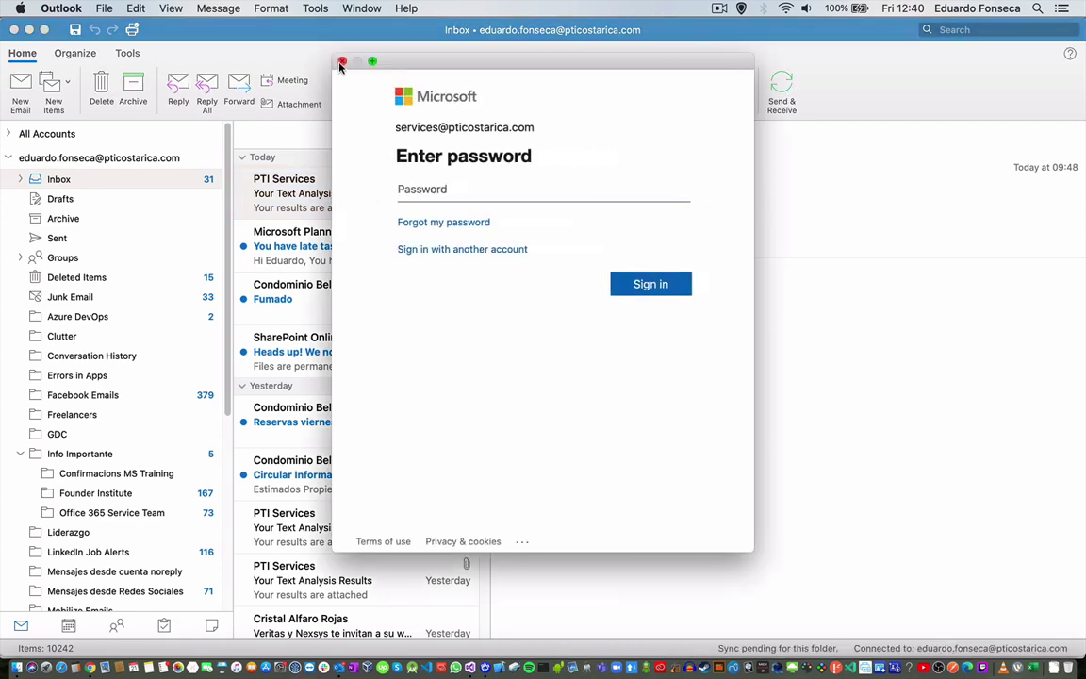
left_click(341, 62)
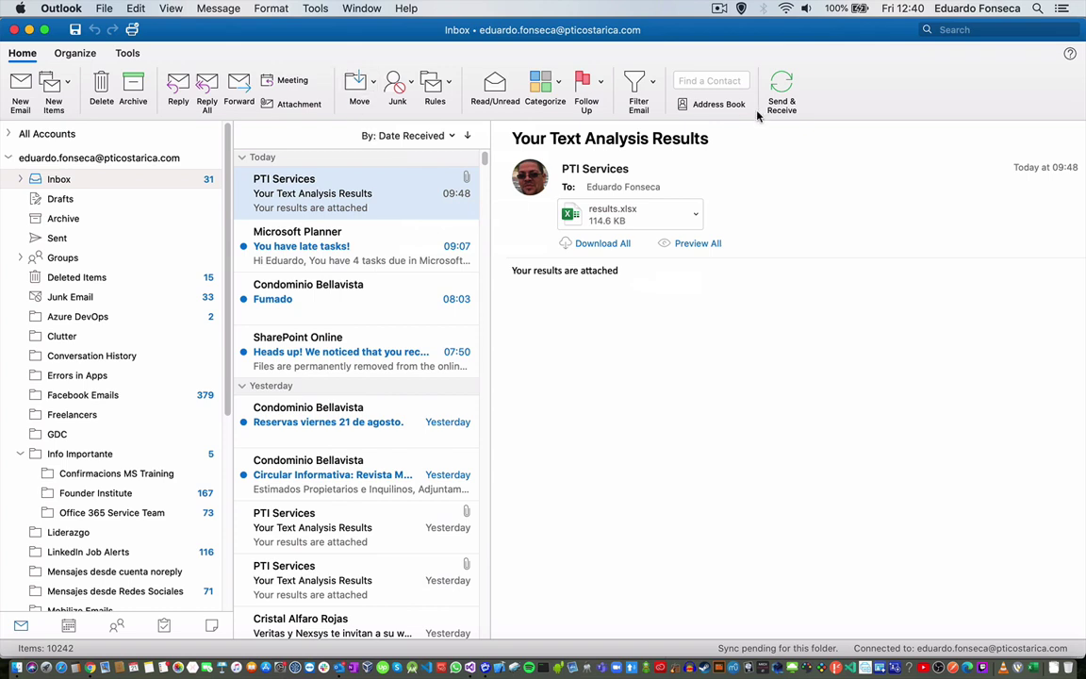
left_click(779, 79)
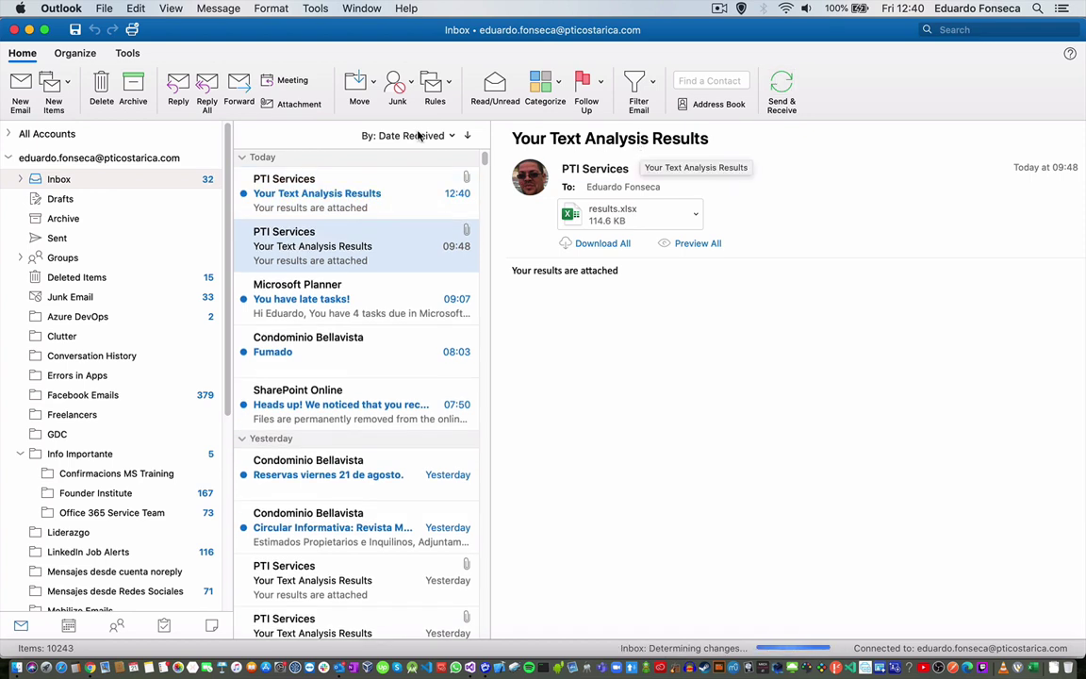
Step: Open the new Text Analysis Results email and its results.xlsx attachment
left_click(358, 183)
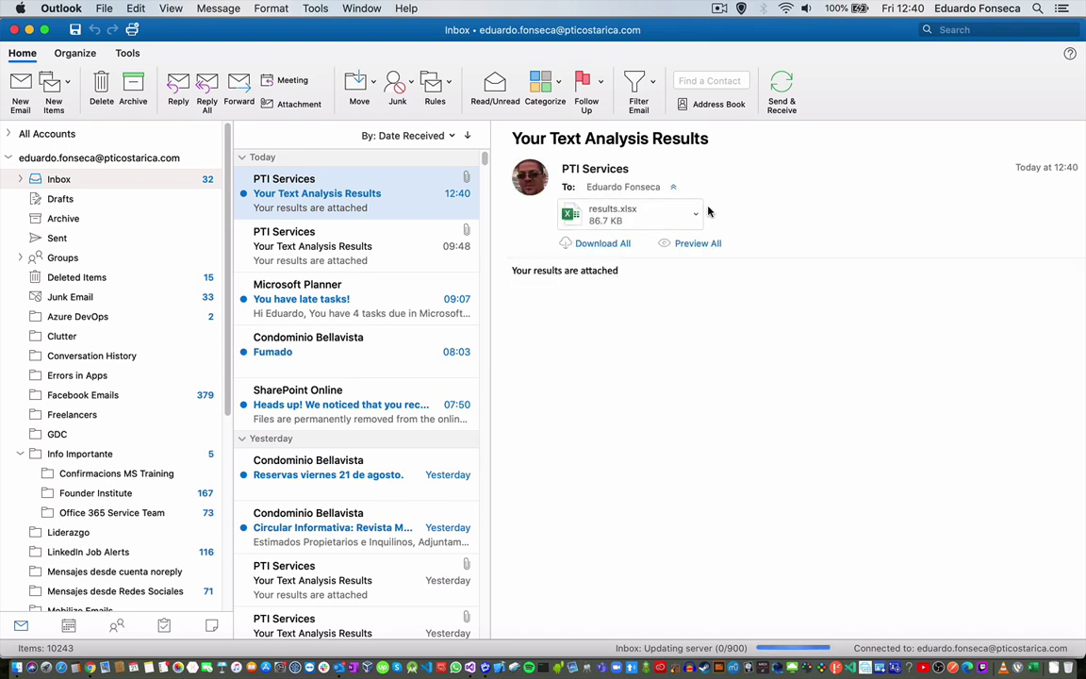
left_click(696, 216)
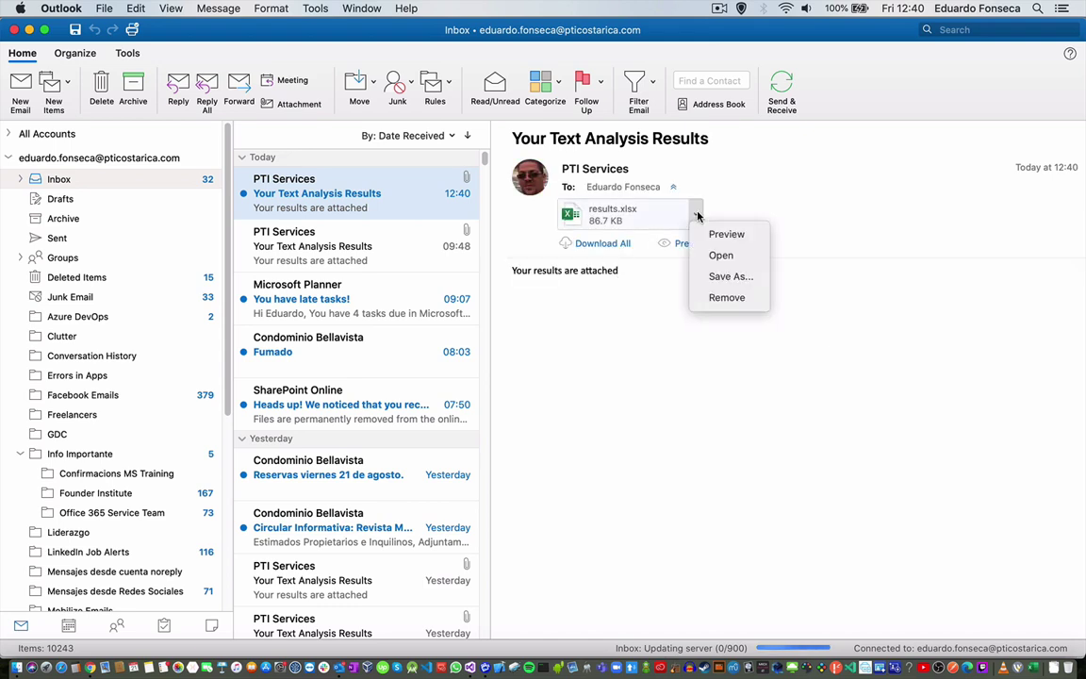
left_click(719, 255)
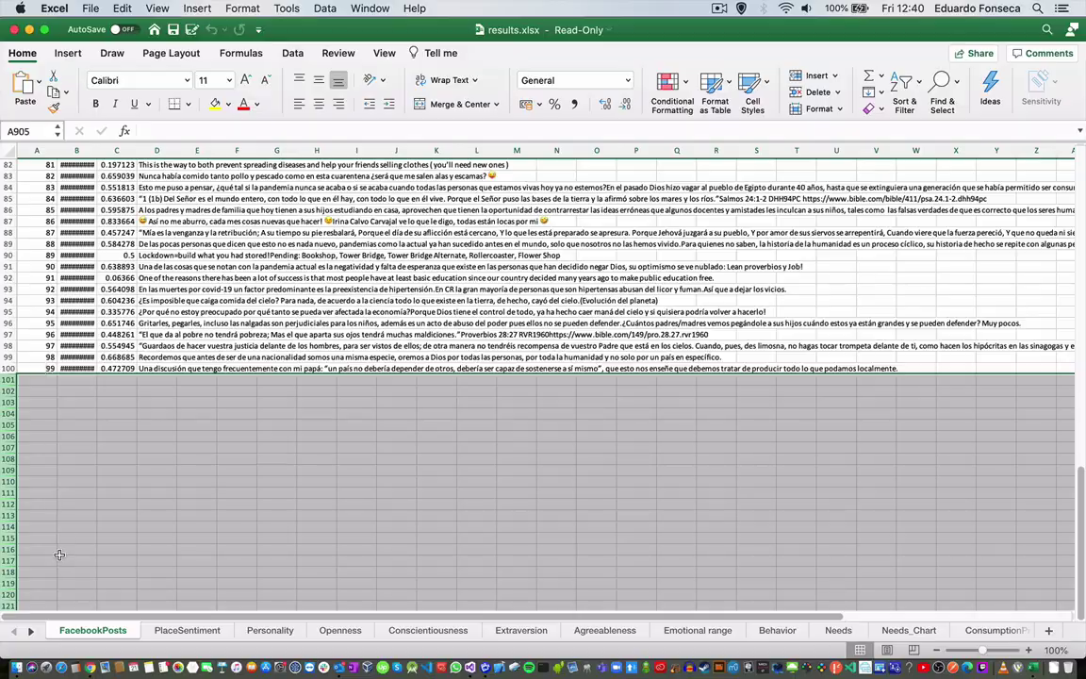
Step: Switch to the PlaceSentiment sheet and inspect latitude, longitude, address and Facebook URL in E2:H2
scroll(43, 424, "up", 20)
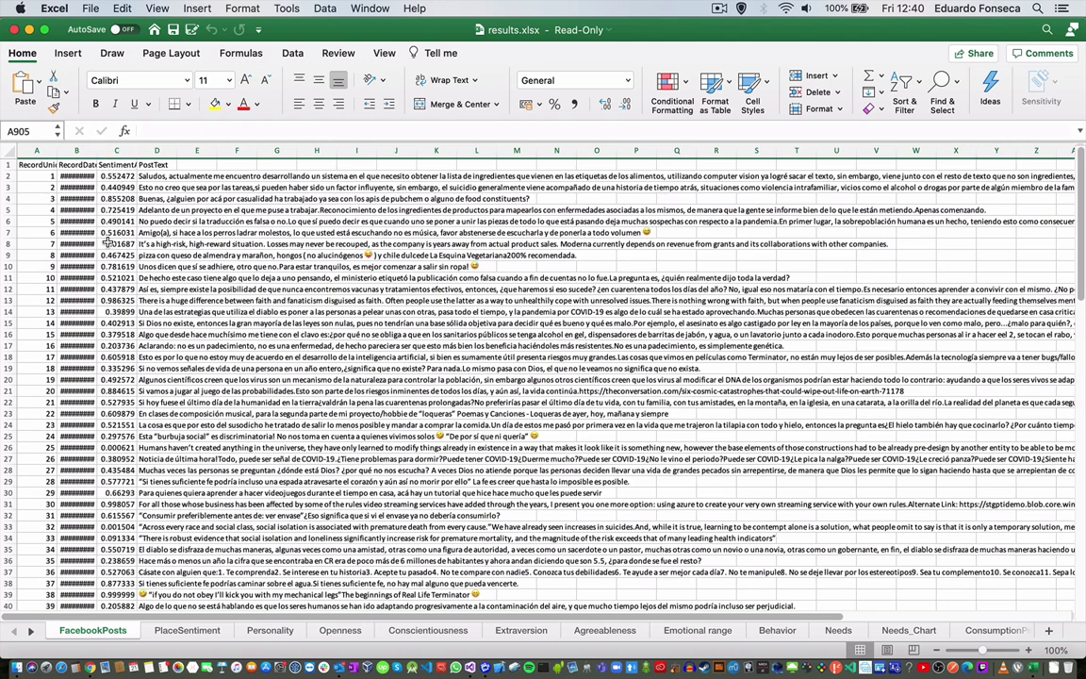
left_click(179, 630)
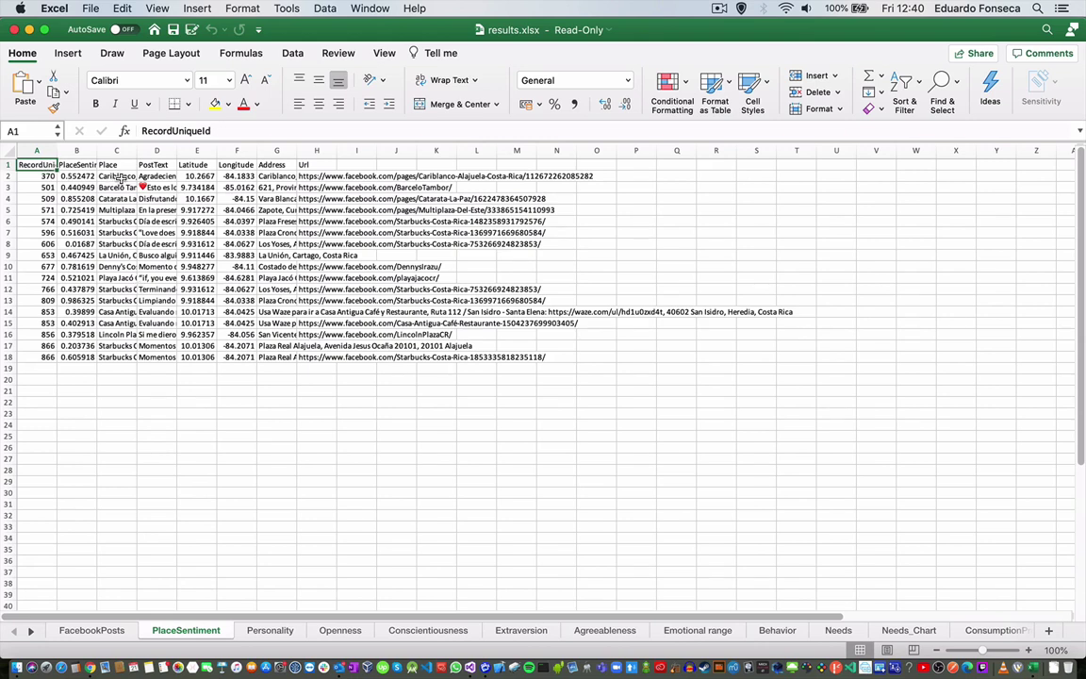
left_click(208, 176)
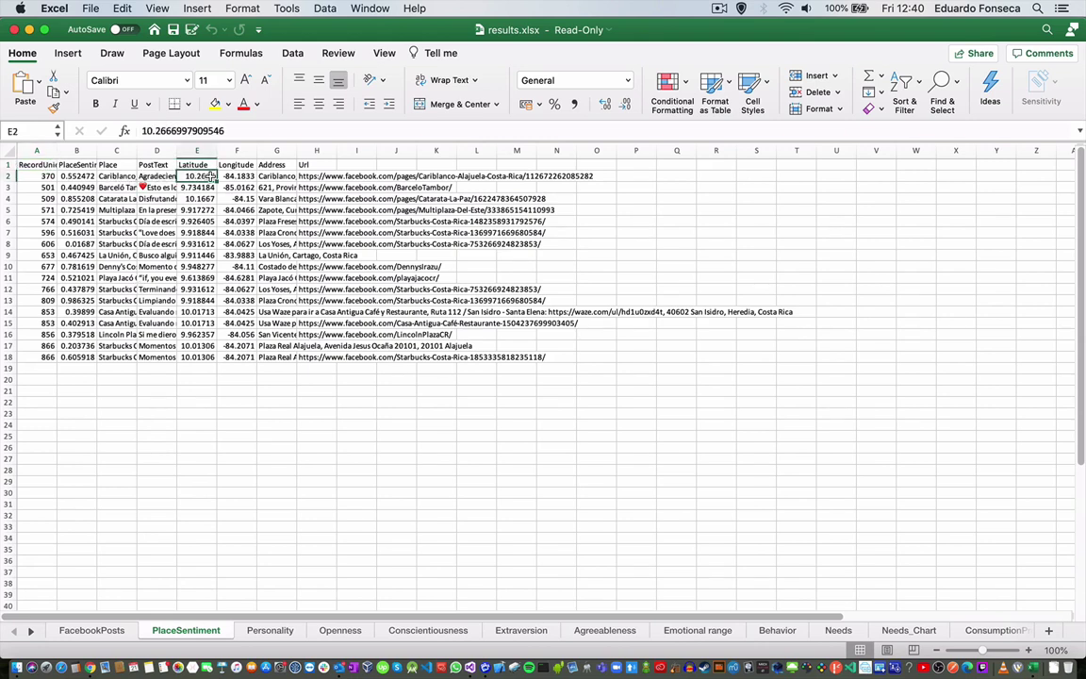
left_click(223, 176)
left_click(264, 176)
left_click(330, 176)
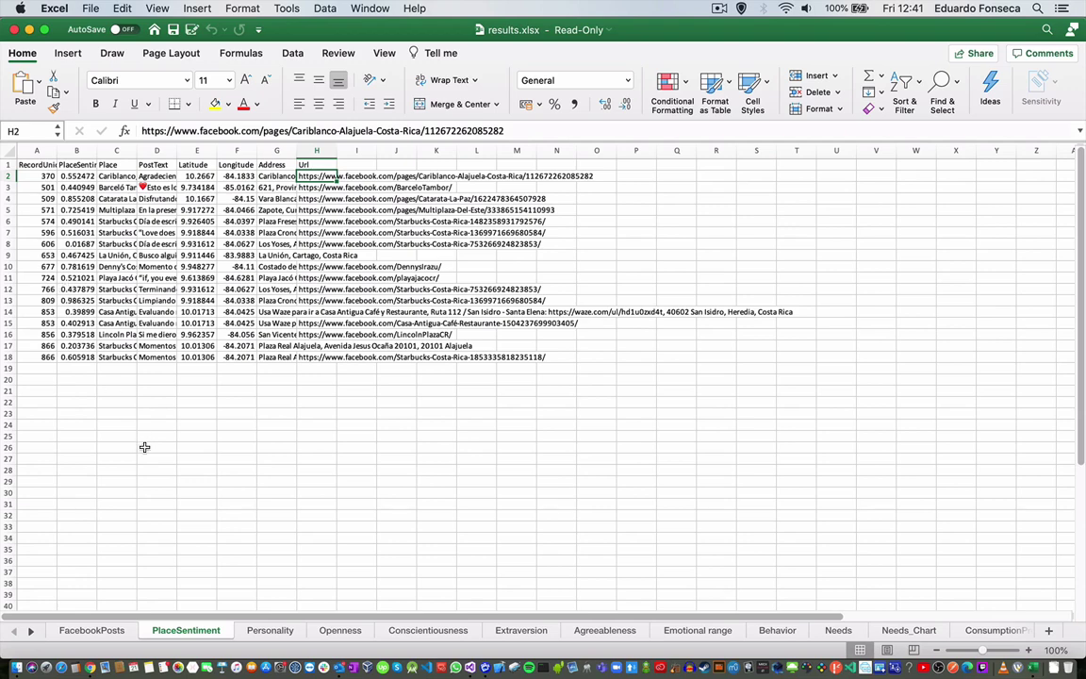
Step: Review the Personality data and the Openness, Conscientiousness, Extraversion, Agreeableness and Emotional range charts
left_click(268, 630)
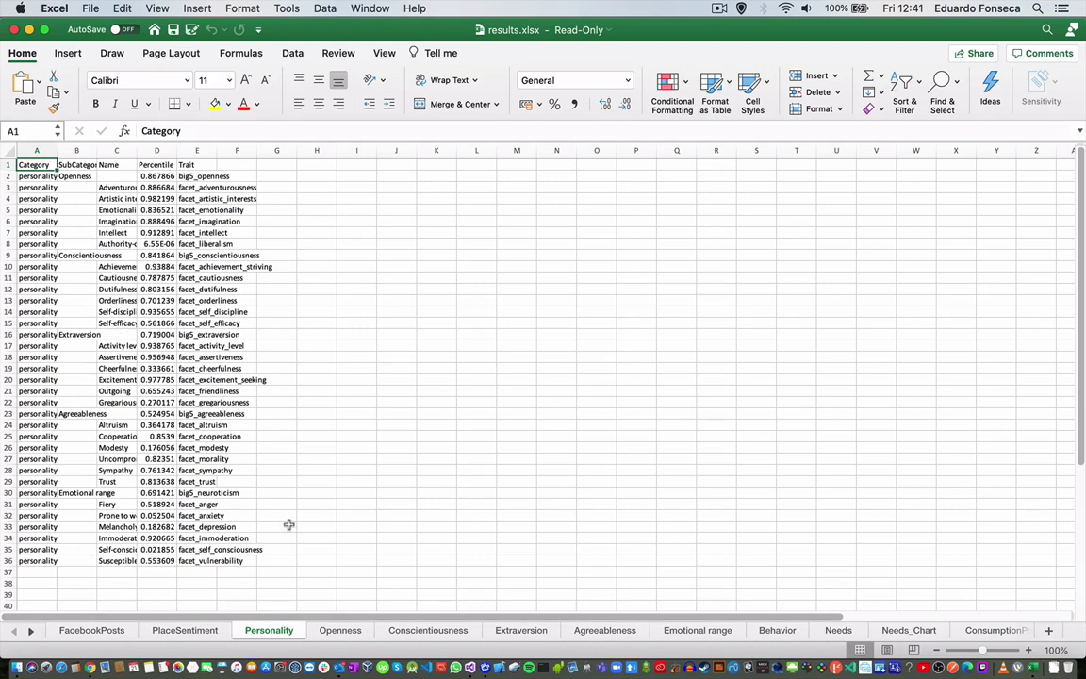
left_click(343, 630)
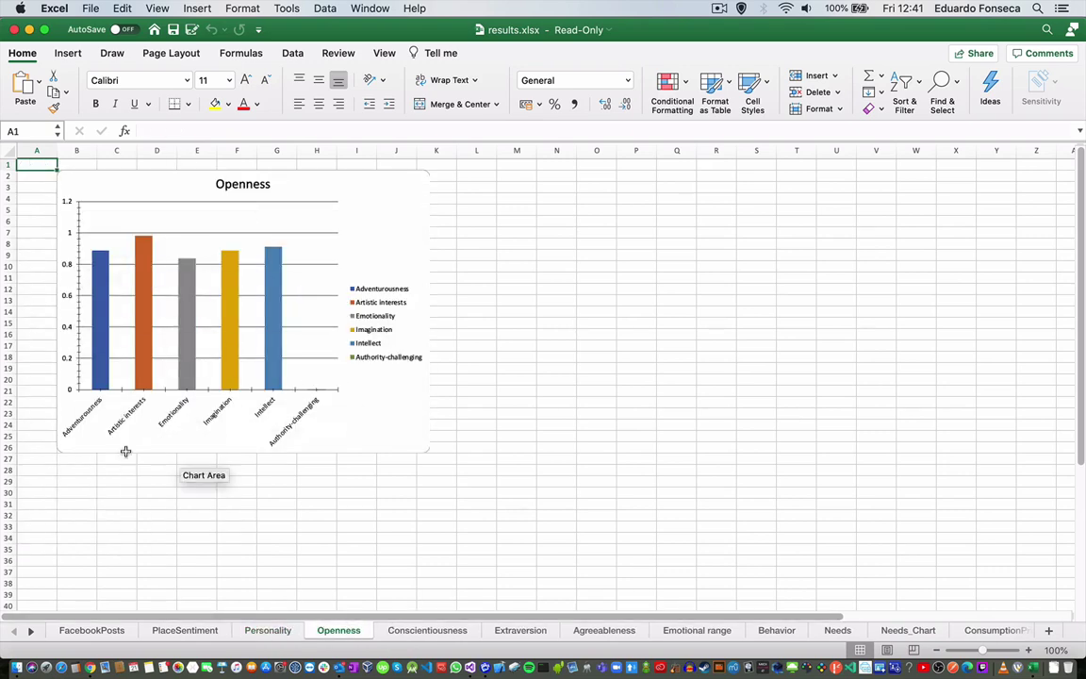
left_click(262, 638)
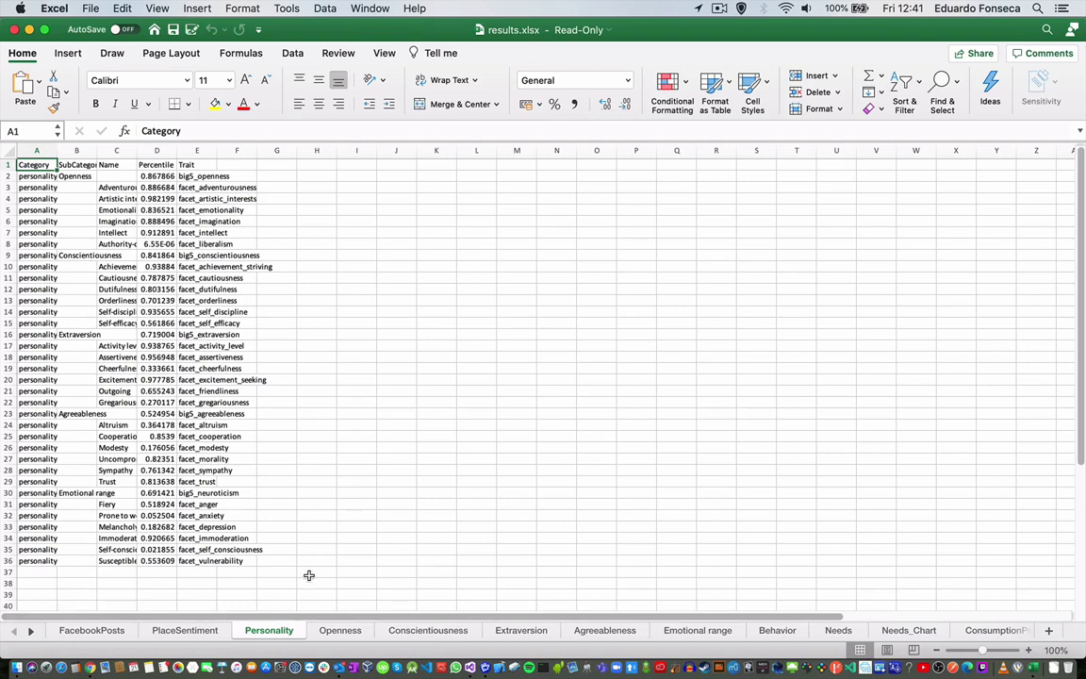
left_click(340, 630)
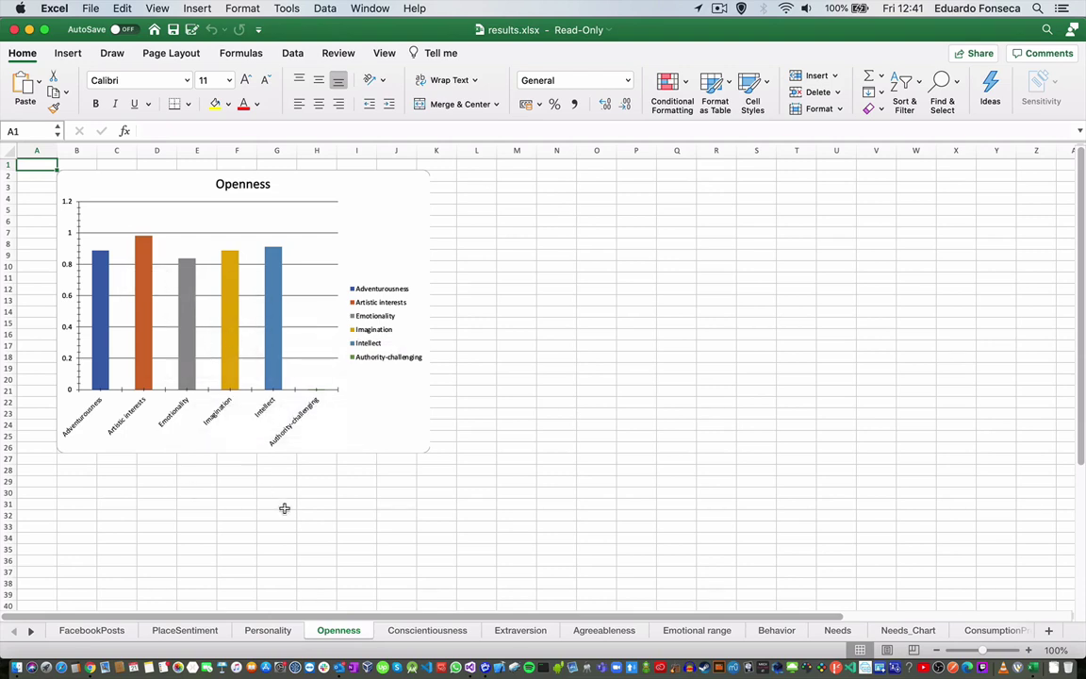
left_click(428, 631)
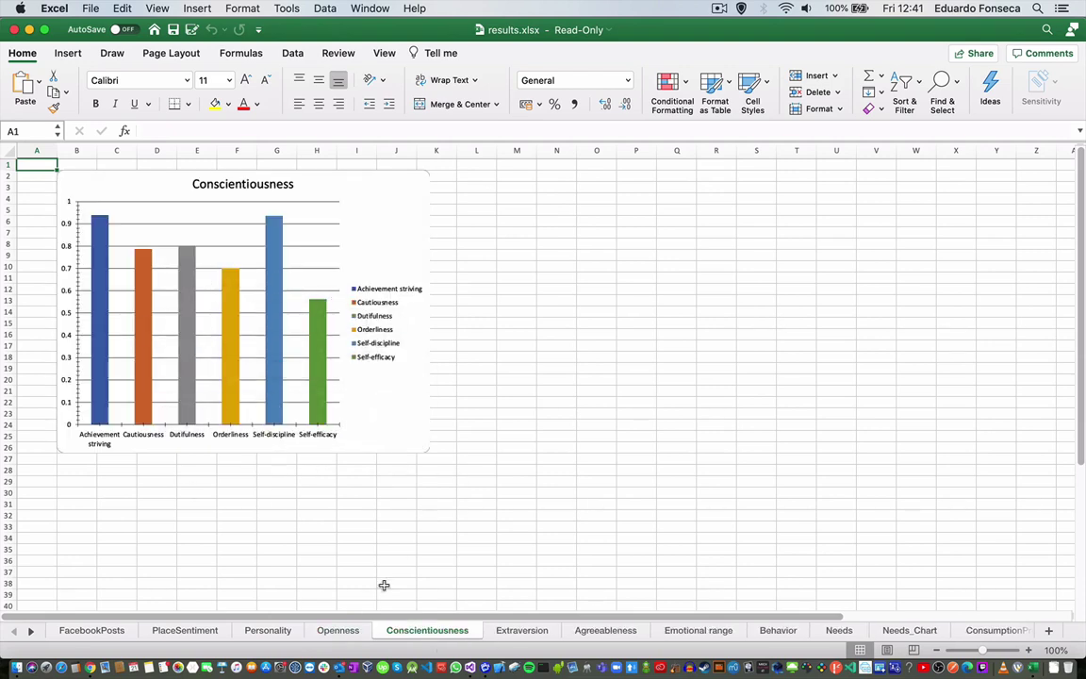
left_click(517, 630)
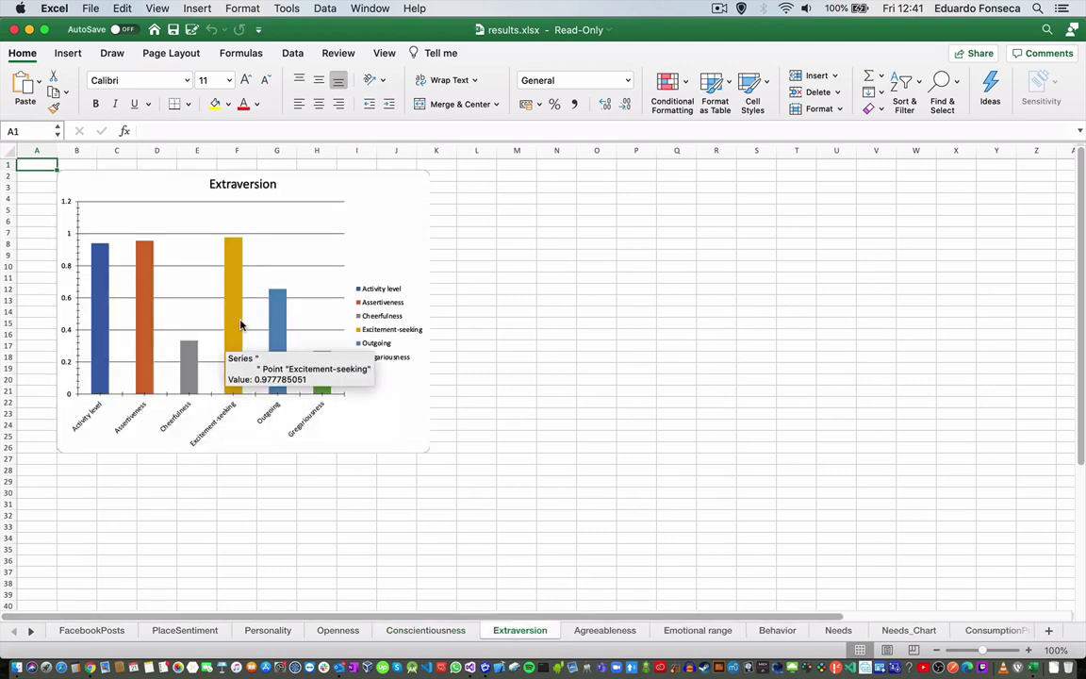
left_click(604, 631)
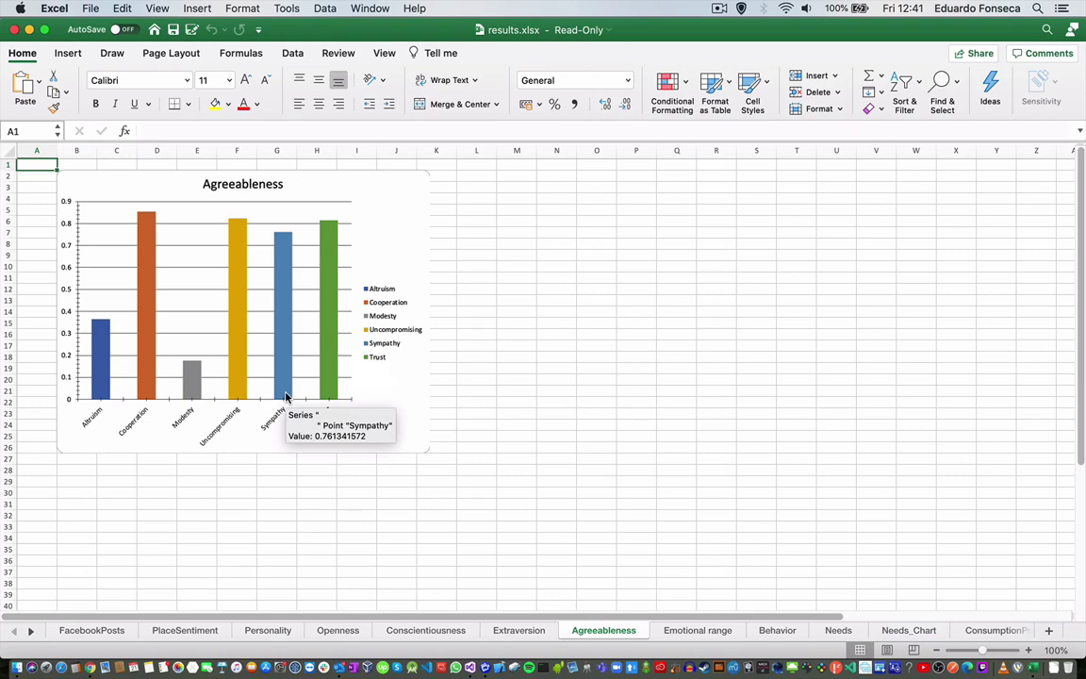
left_click(697, 631)
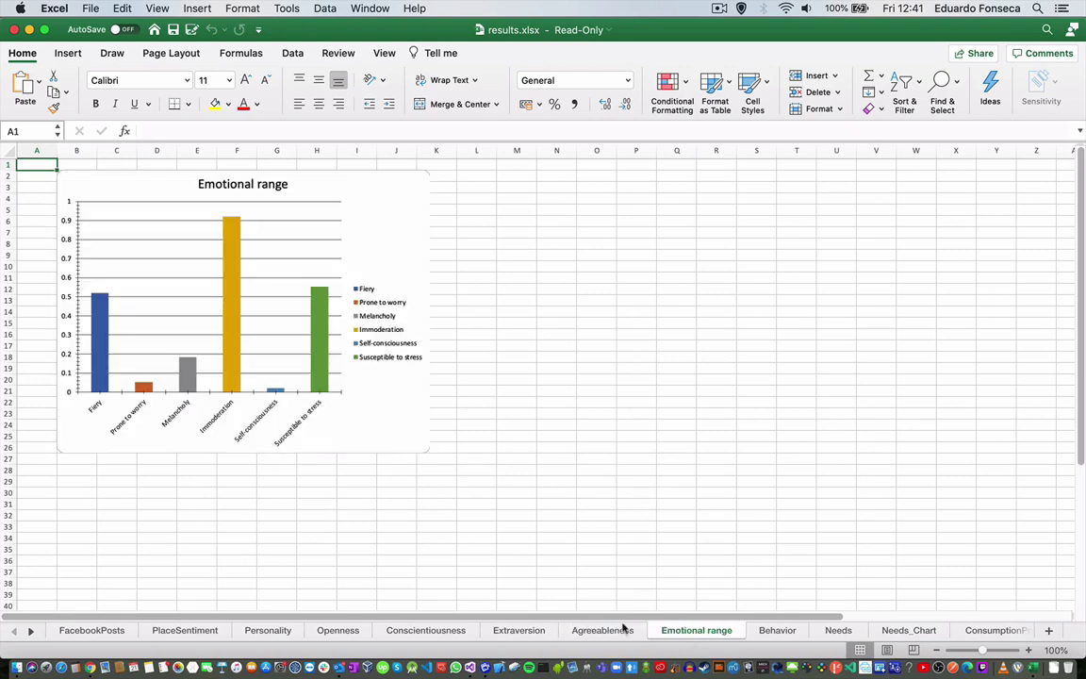
Step: Review the Behavior, Needs, Needs chart and ConsumptionPreferences sheets
left_click(768, 628)
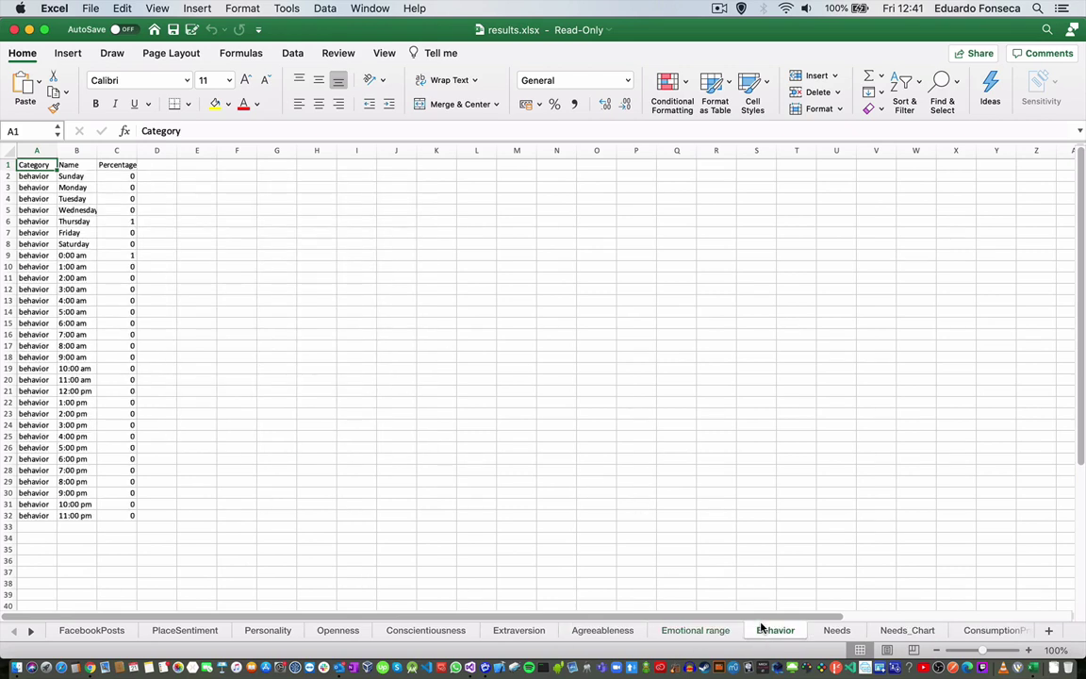
left_click(836, 632)
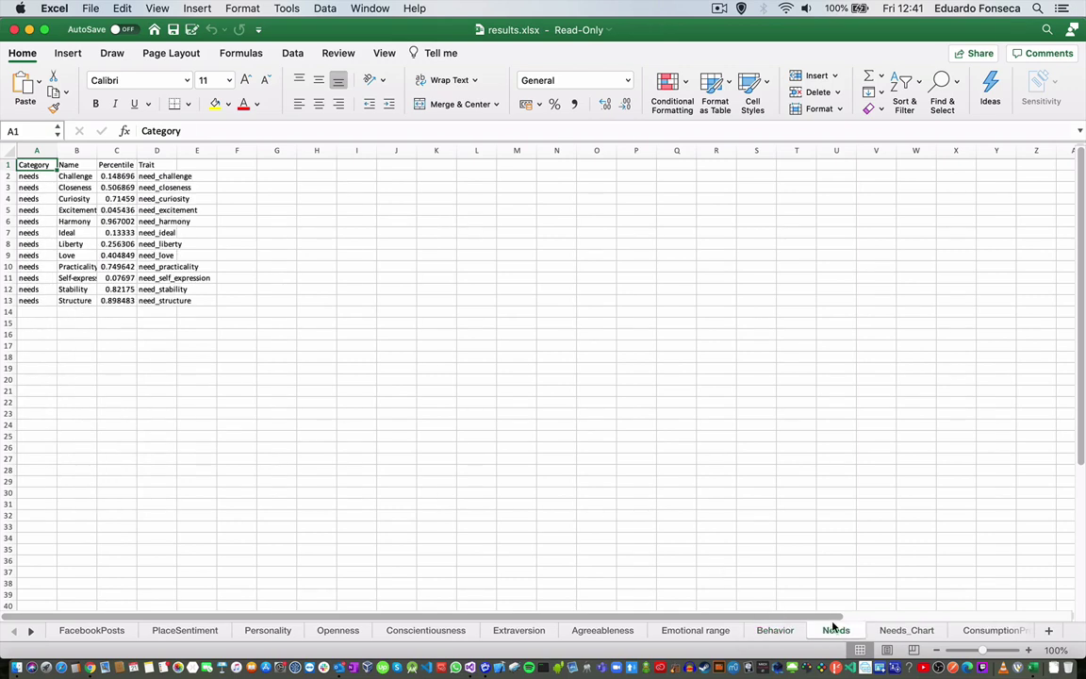
left_click(896, 631)
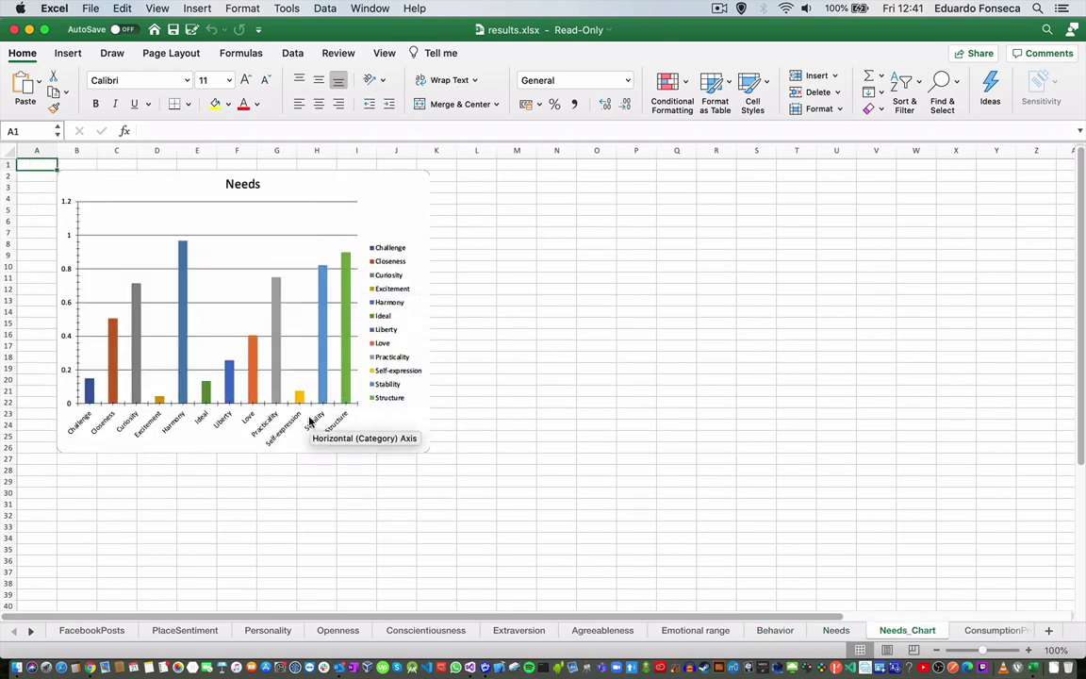
left_click(990, 630)
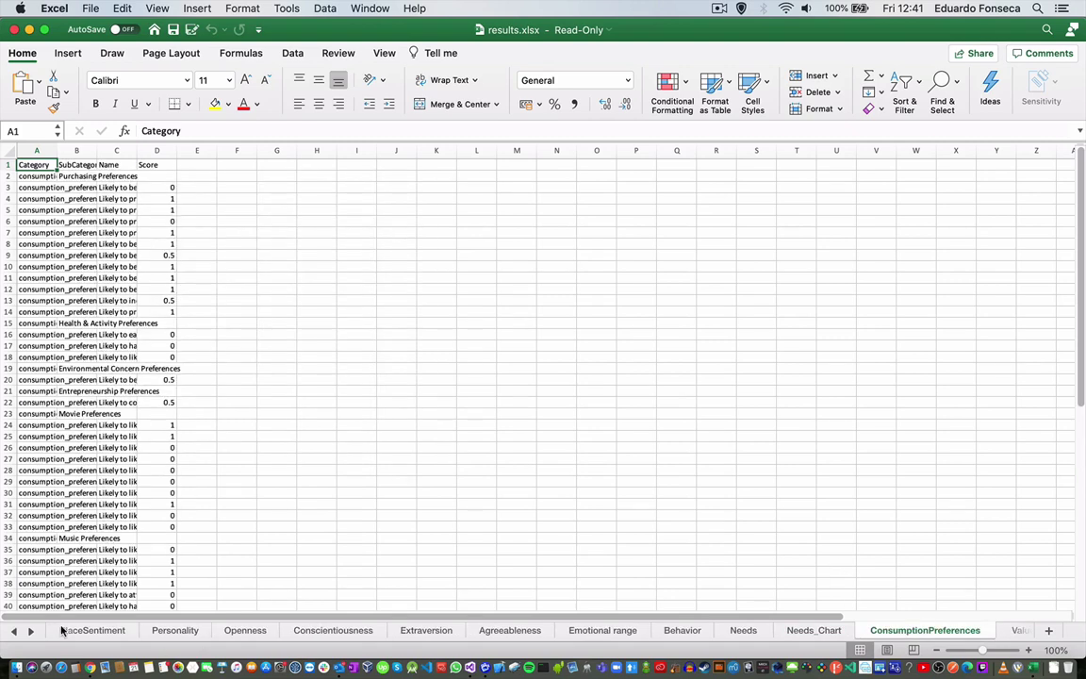
Step: Autofit the Name and Percentile columns on the Values sheet and view the Values chart
left_click(32, 631)
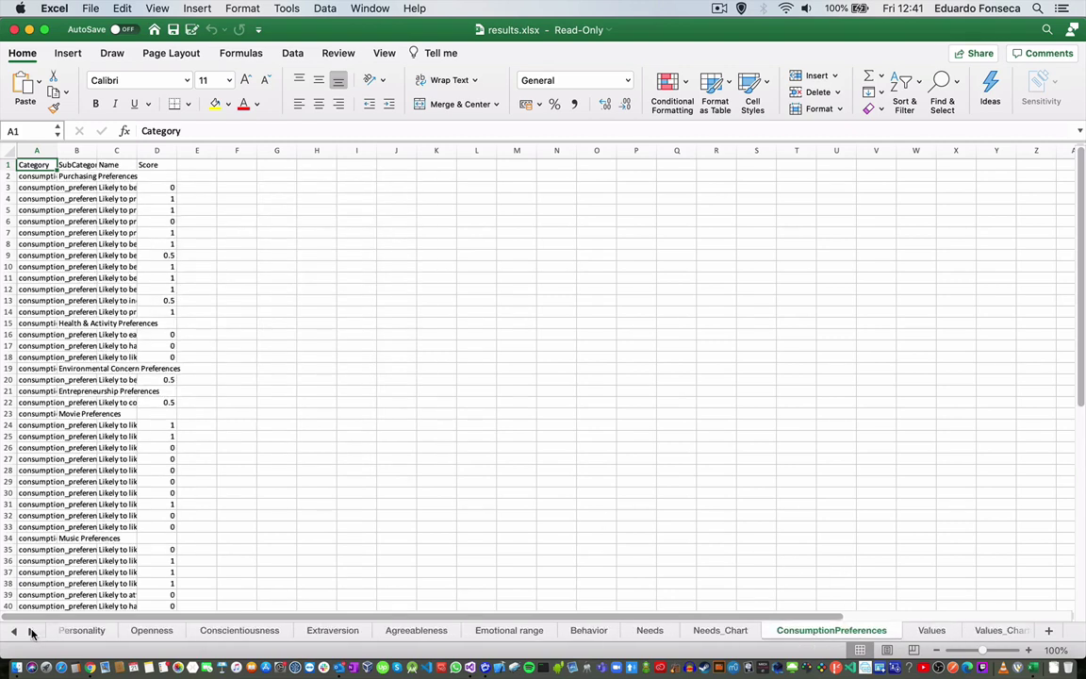
left_click(919, 631)
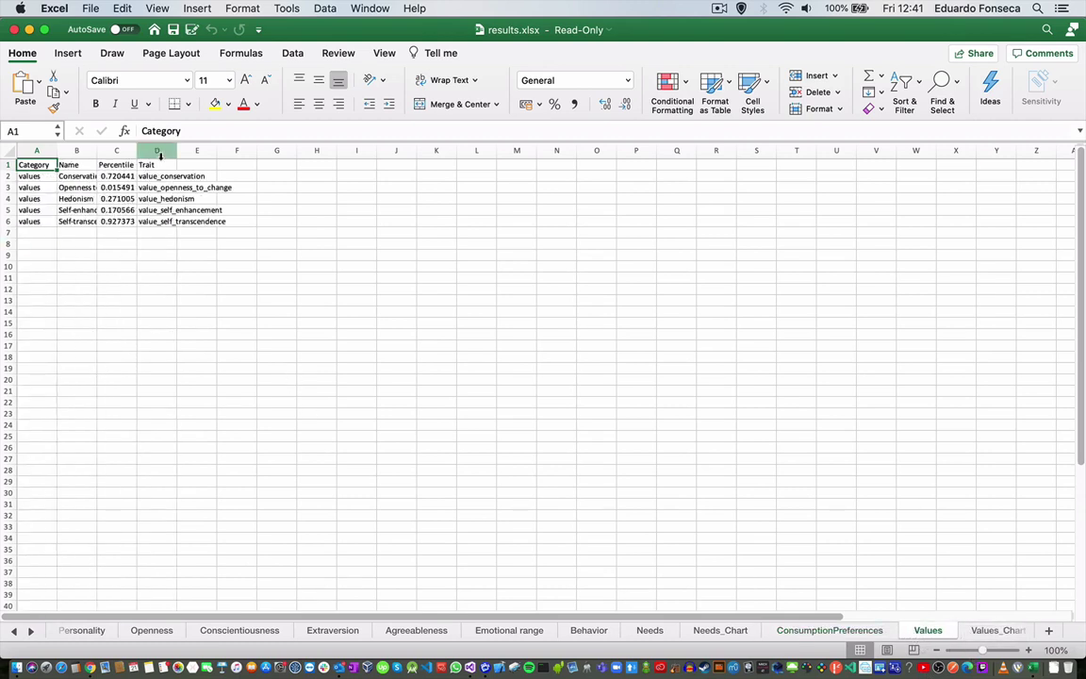
left_click(92, 152)
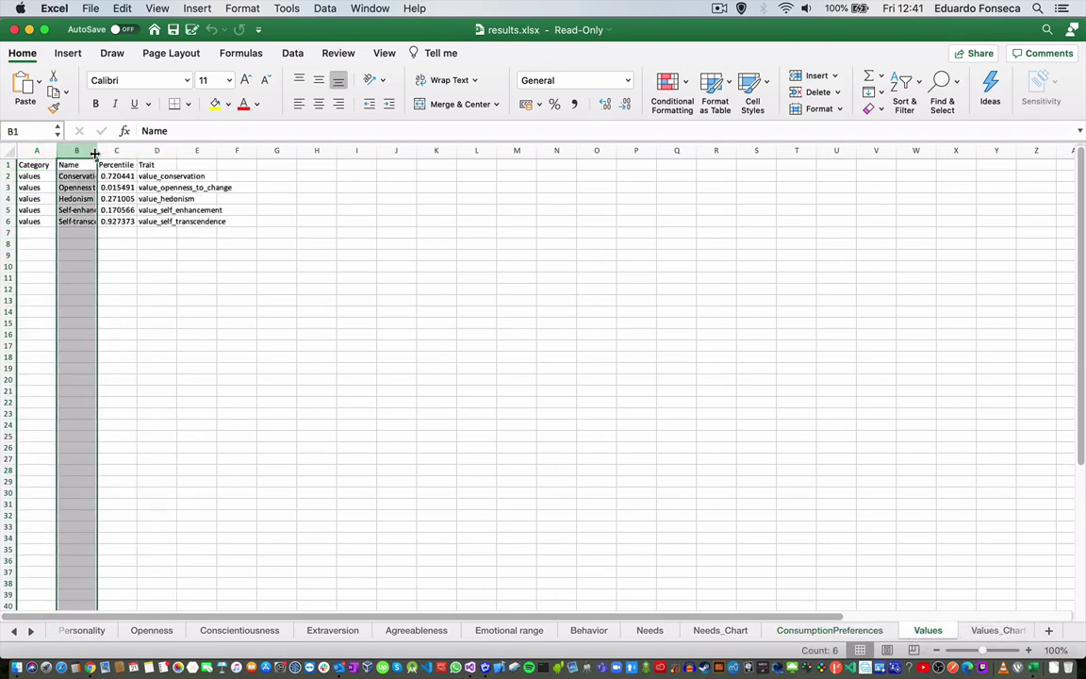
double_click(97, 152)
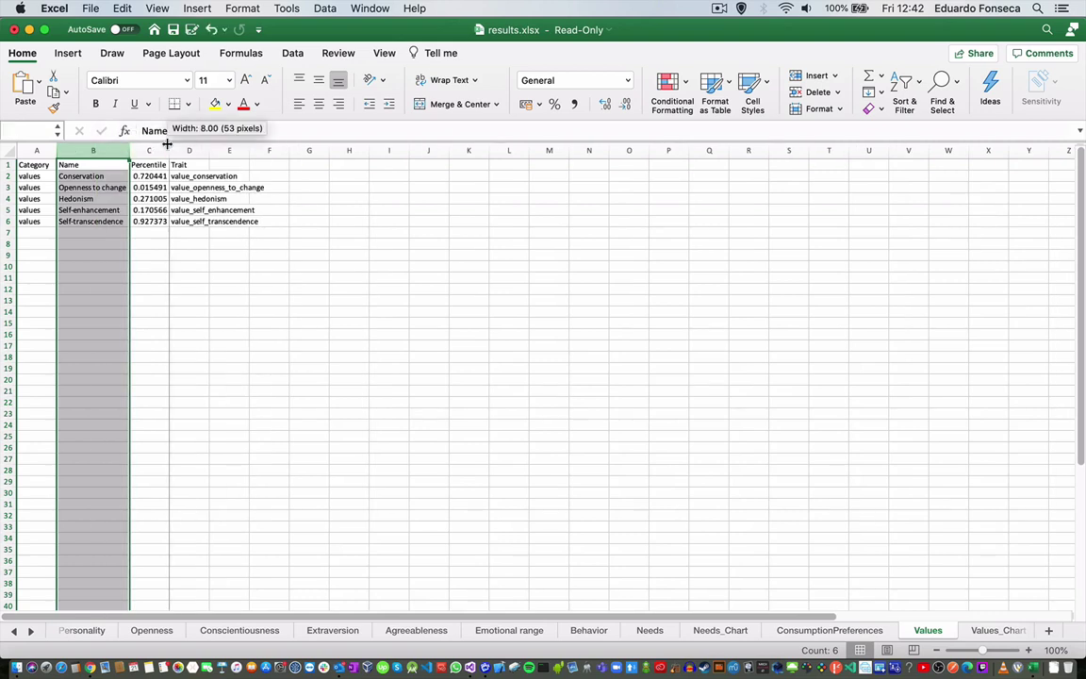
double_click(167, 149)
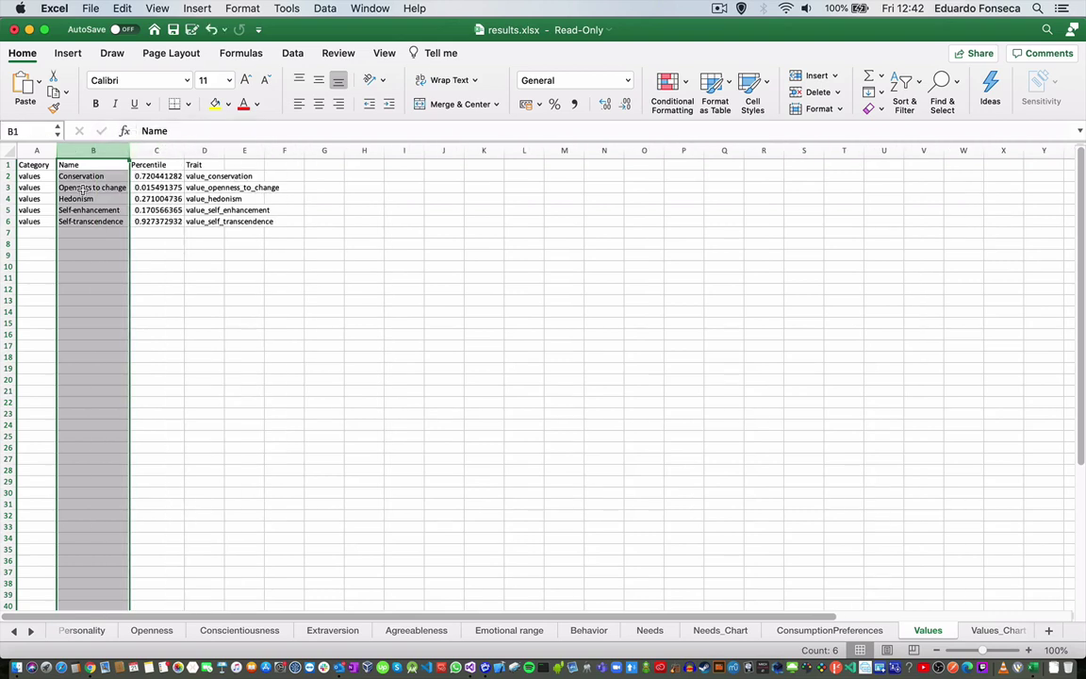
left_click(98, 177)
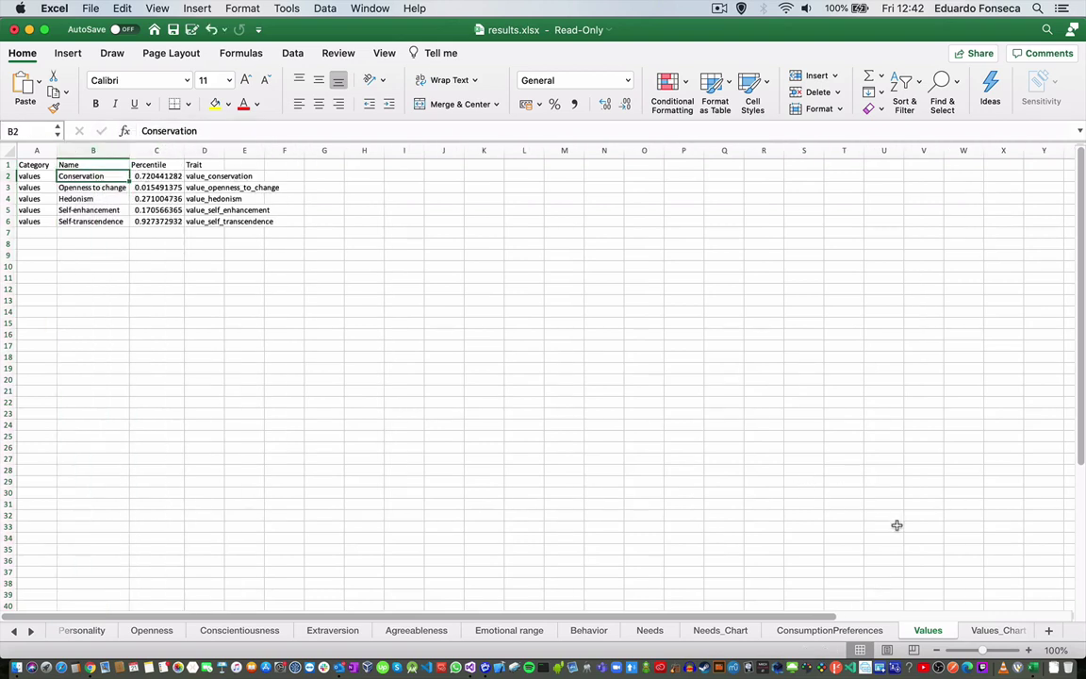
left_click(989, 631)
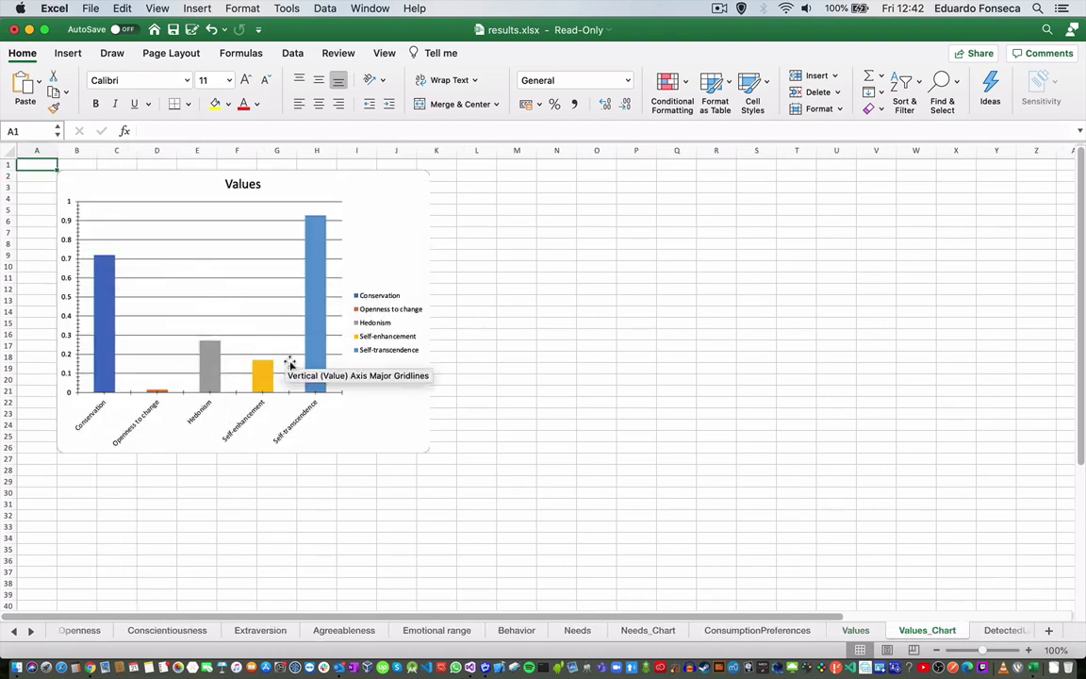
Step: Read post texts and Accuracy values on DetectedLanguages, then move to the KeyPhrases sheet
left_click(991, 631)
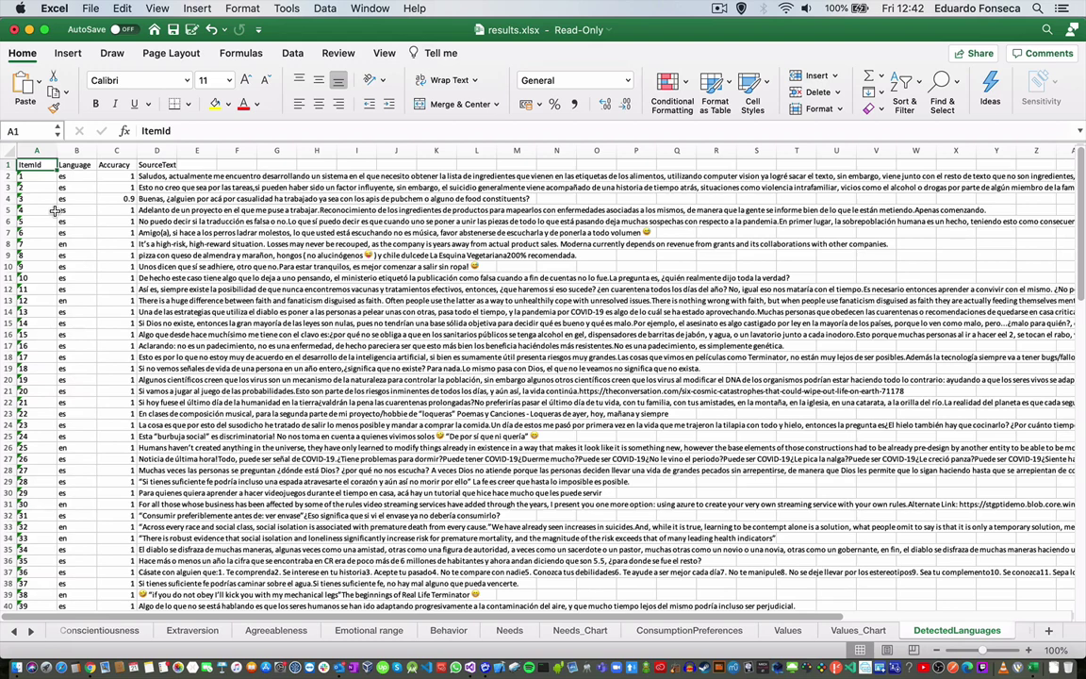
key("Down")
key("Right")
key("Right")
key("Right")
key("Down")
key("Down")
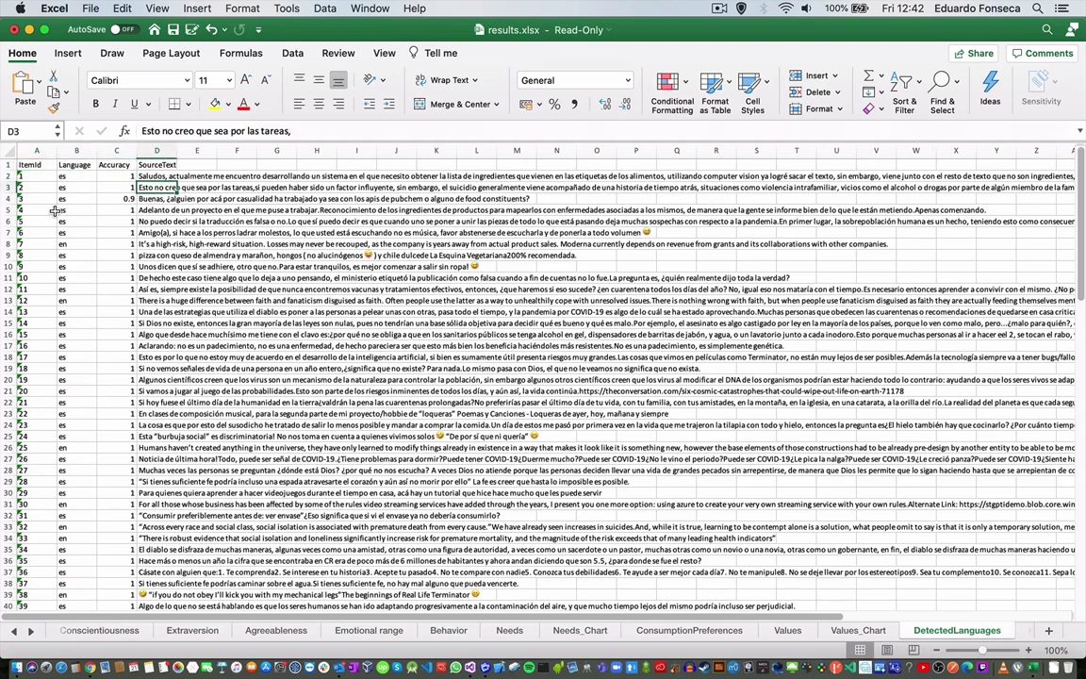
key("Down")
key("Down")
key("Down")
key("Down")
key("Down")
key("Down")
key("Down")
key("Down")
key("Down")
key("Down")
key("Down")
key("Down")
key("Down")
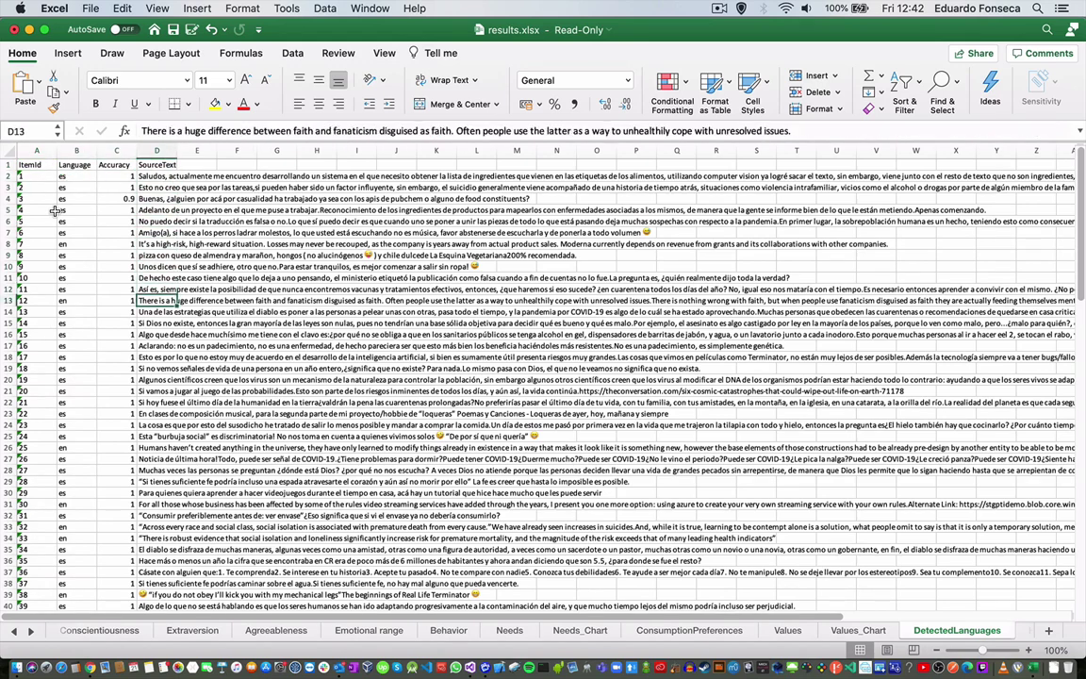
key("Down")
key("Down")
key("Down")
key("Down")
key("Down")
key("Down")
key("Left")
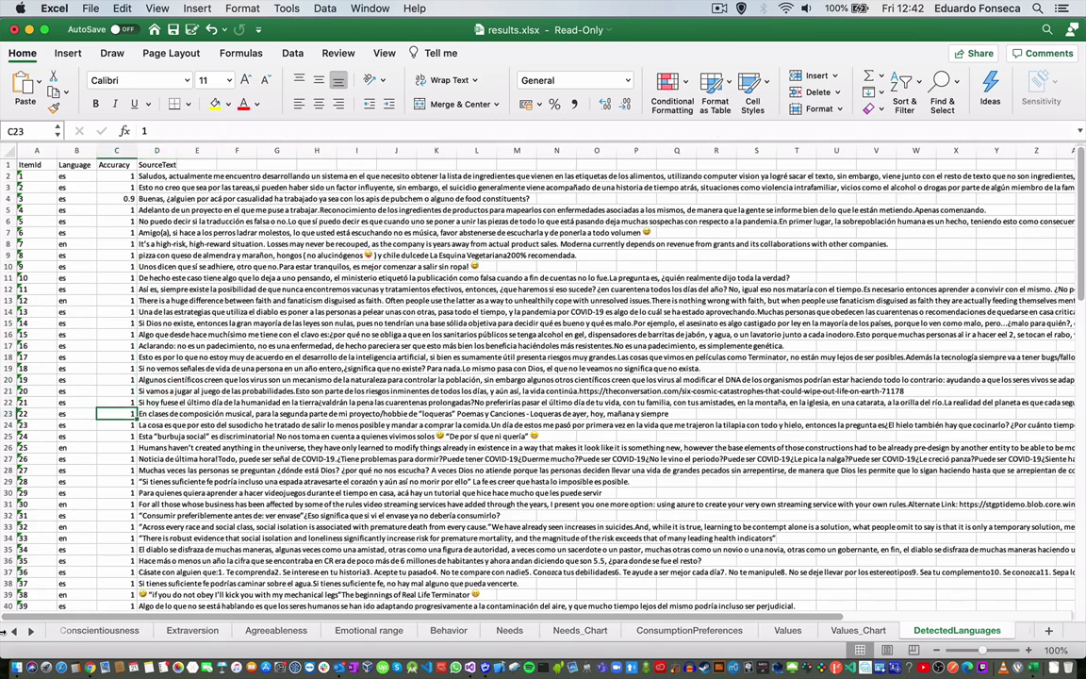
left_click(29, 631)
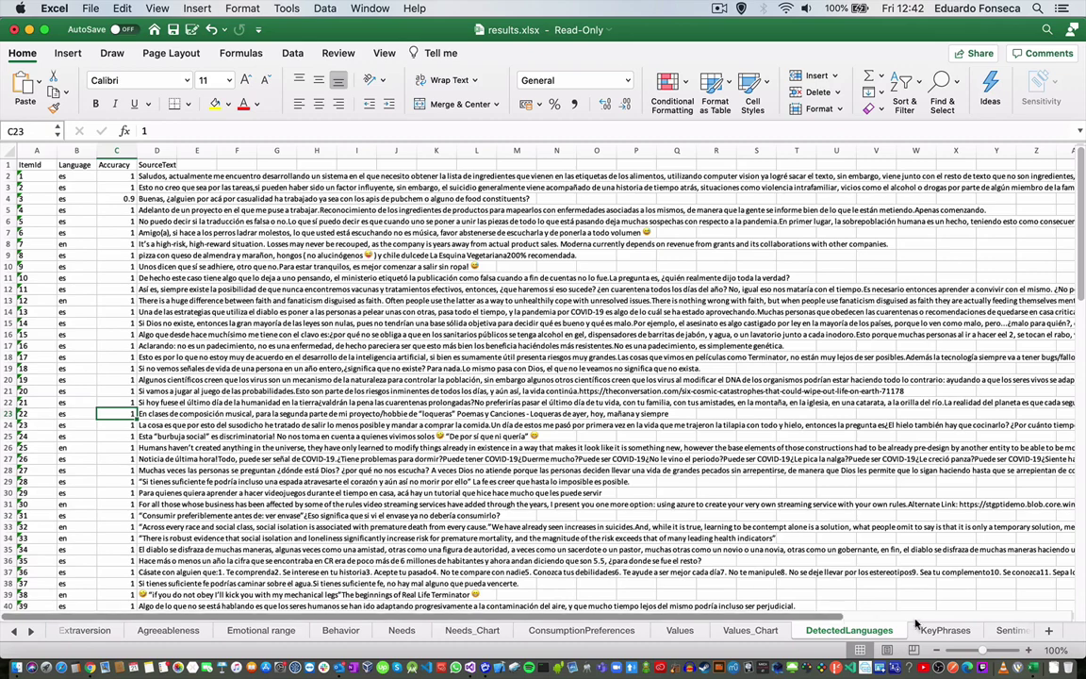
left_click(938, 637)
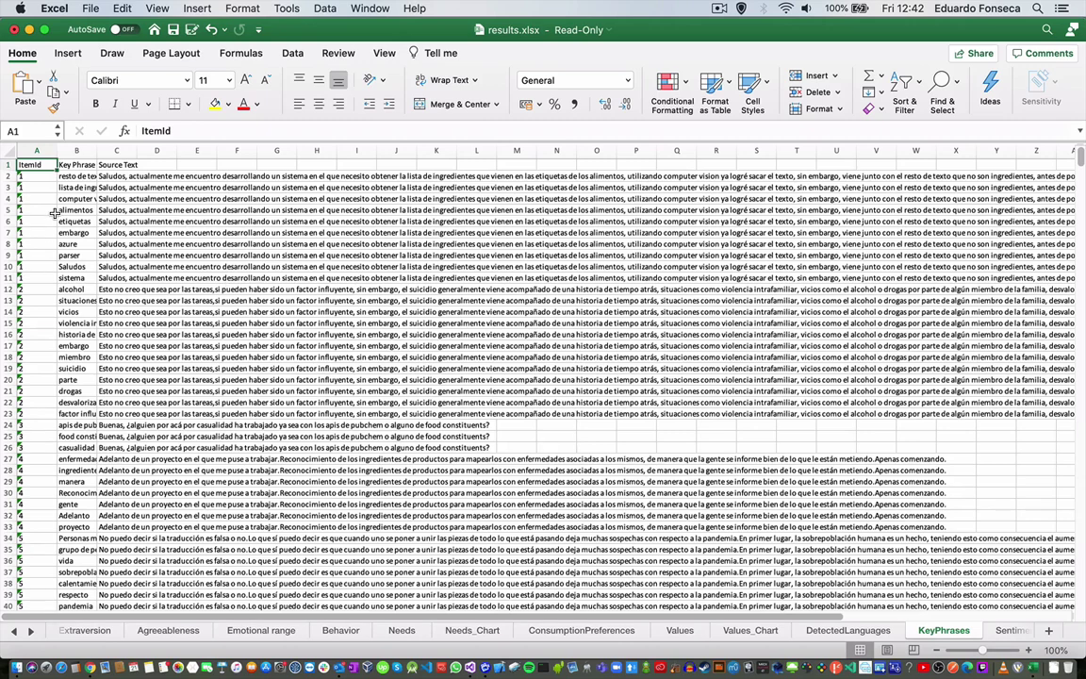
Step: Autofit the Key Phrase column and read phrases like 'lista de ingredientes' and 'parser'
double_click(87, 151)
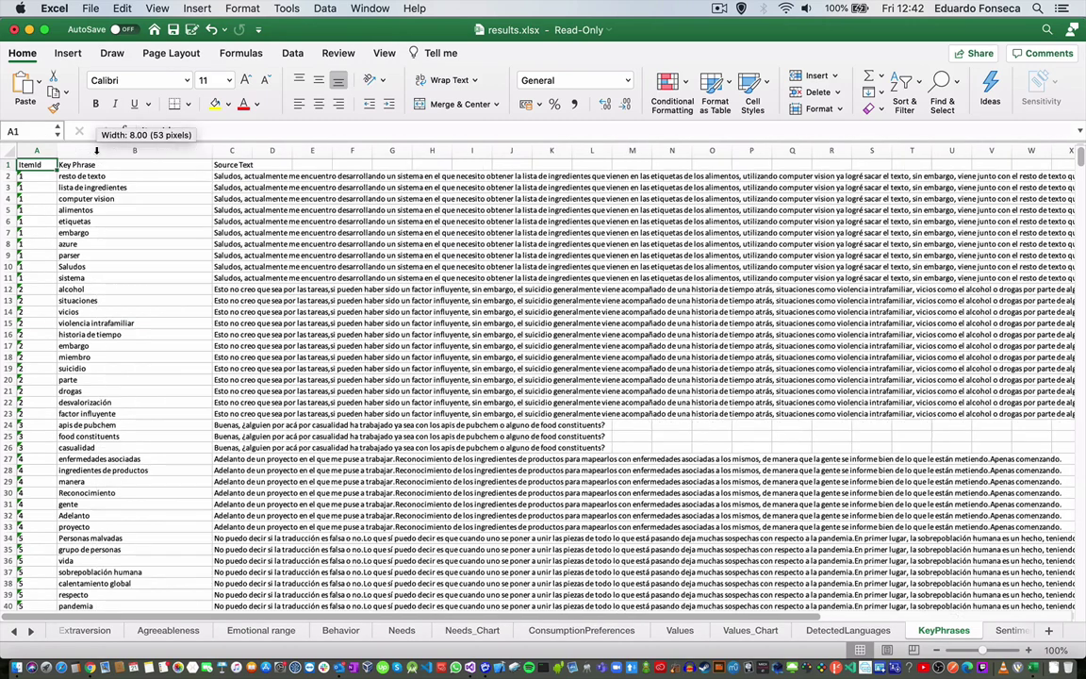
left_click(83, 186)
left_click(76, 209)
left_click(75, 232)
left_click(75, 255)
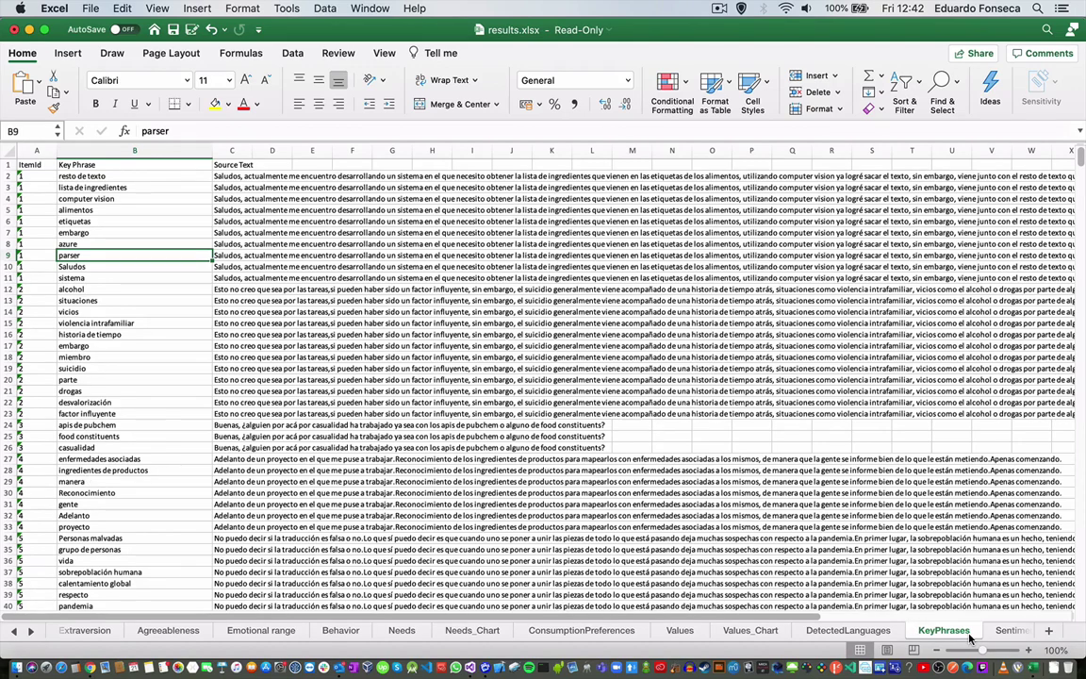
Step: Check the Sentiment and KeyPhrasesUsage sheets, ending on SentimentProgress with its chart
left_click(1001, 631)
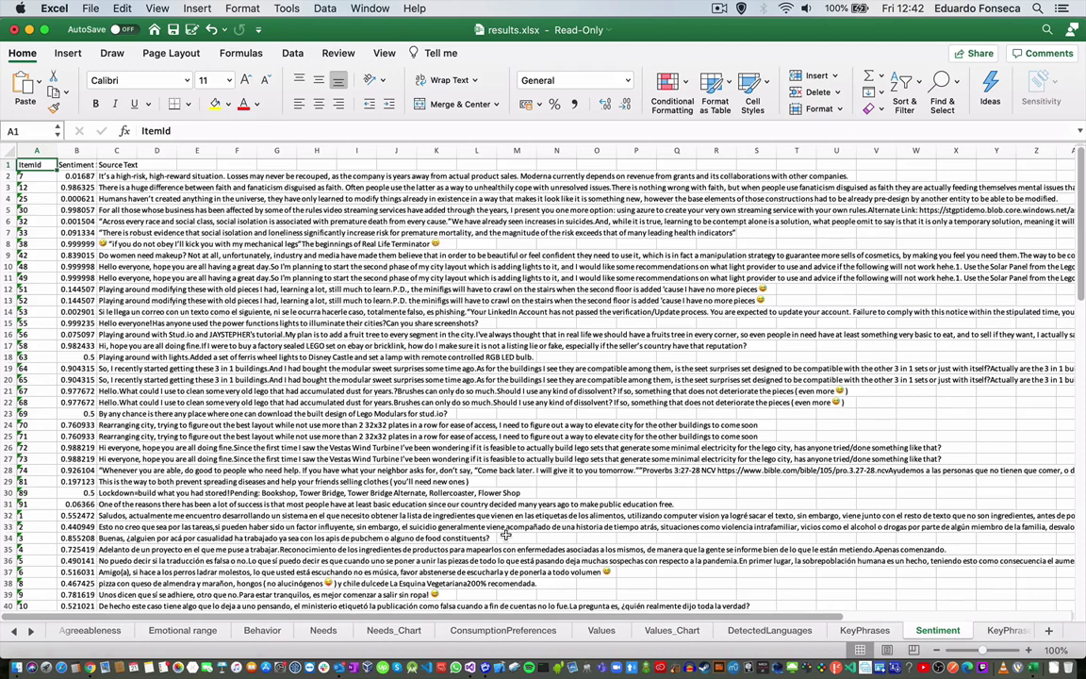
left_click(997, 632)
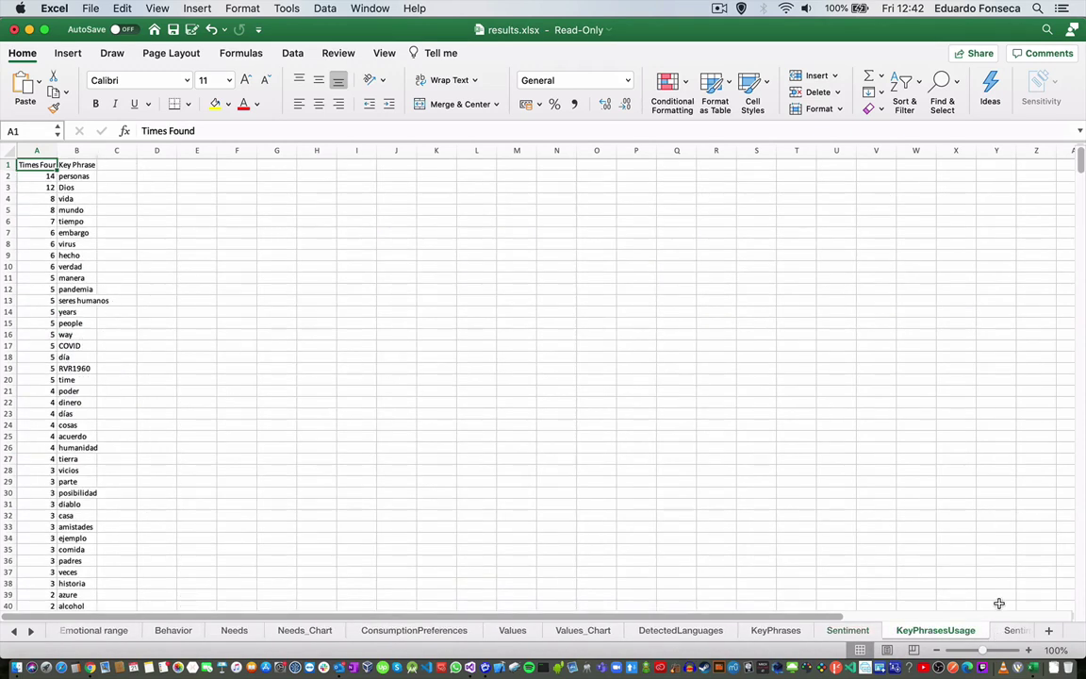
left_click(1012, 631)
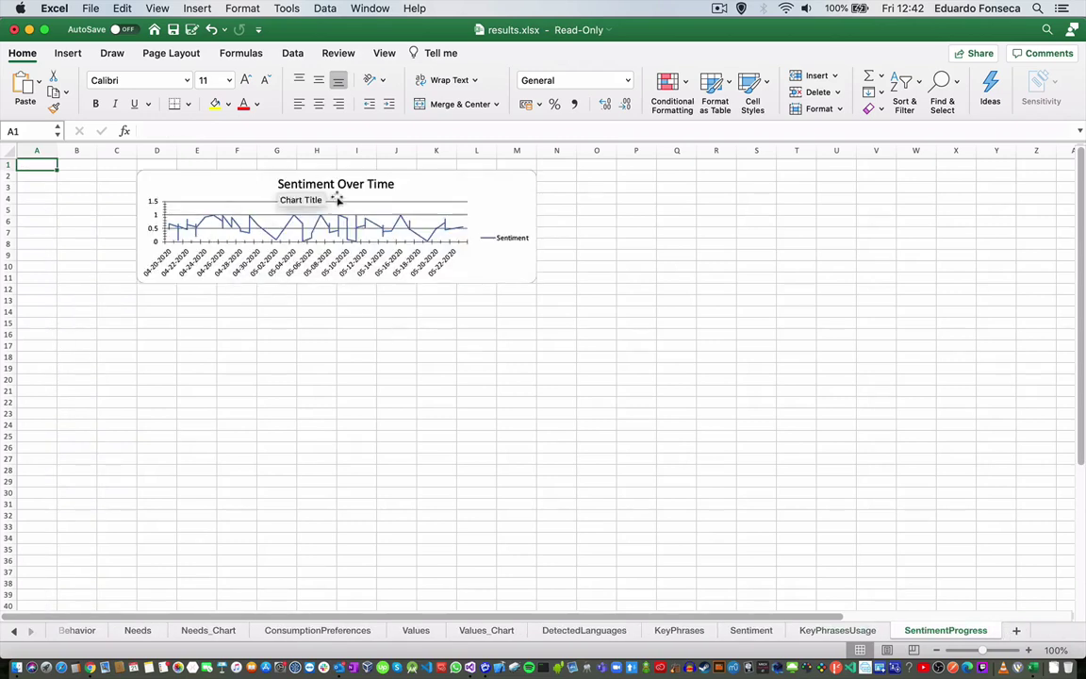
Step: Enlarge the Sentiment Over Time chart to span the sheet from column B
left_click(348, 206)
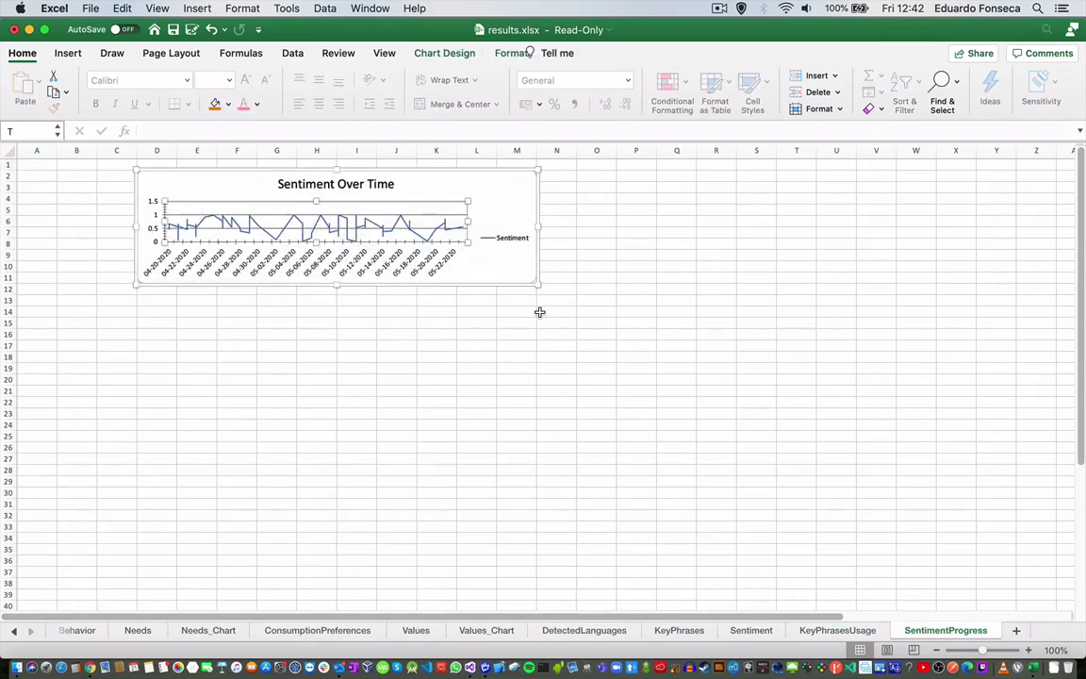
left_click_drag(537, 282, 882, 519)
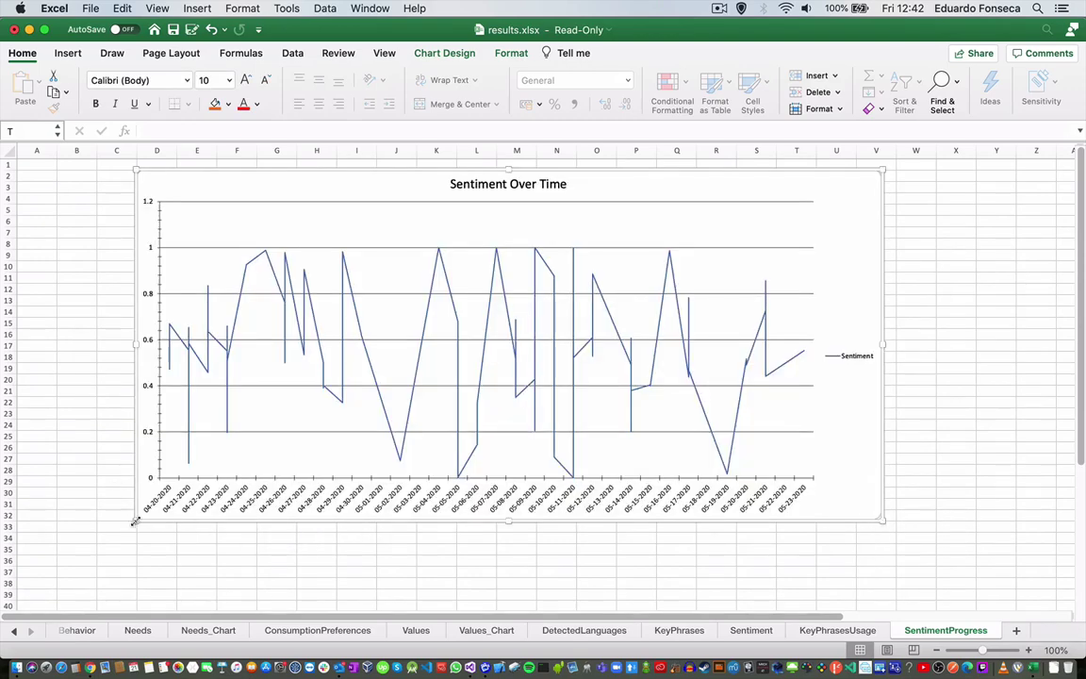
left_click_drag(137, 521, 76, 527)
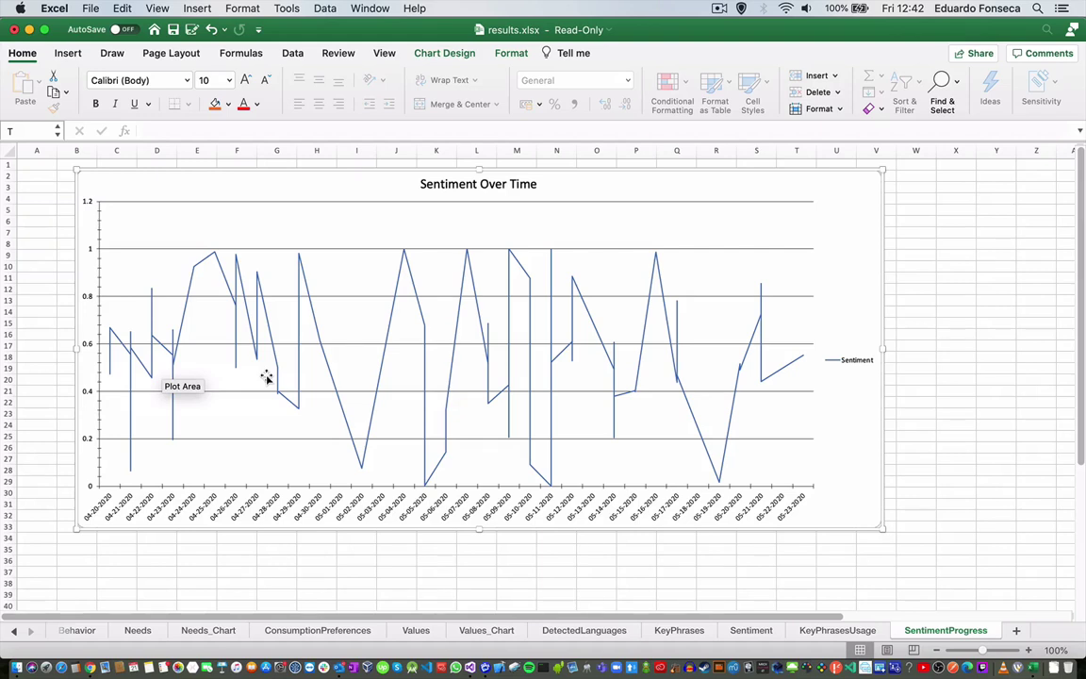
Step: Add a linear trendline to the chart's Sentiment series
left_click(655, 260)
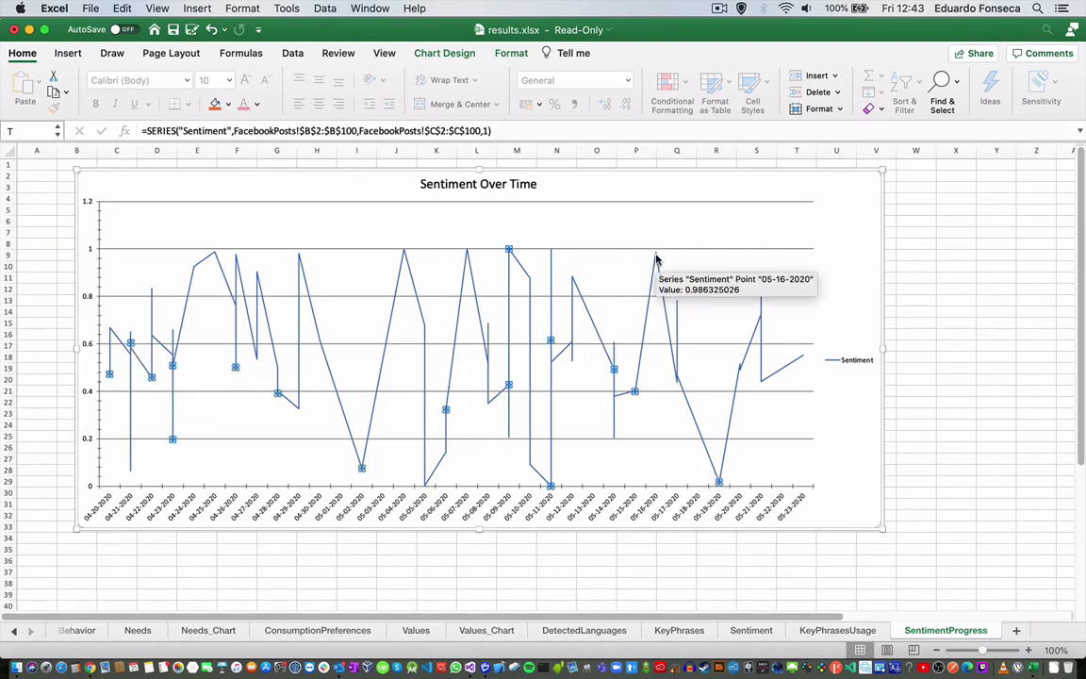
right_click(656, 259)
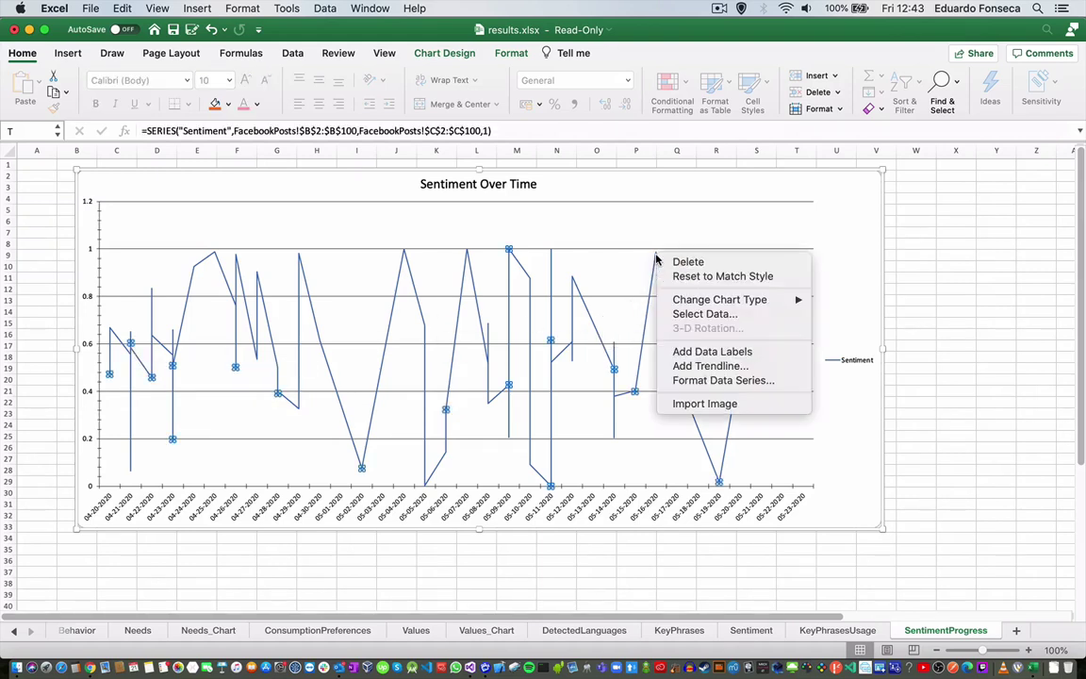
left_click(698, 366)
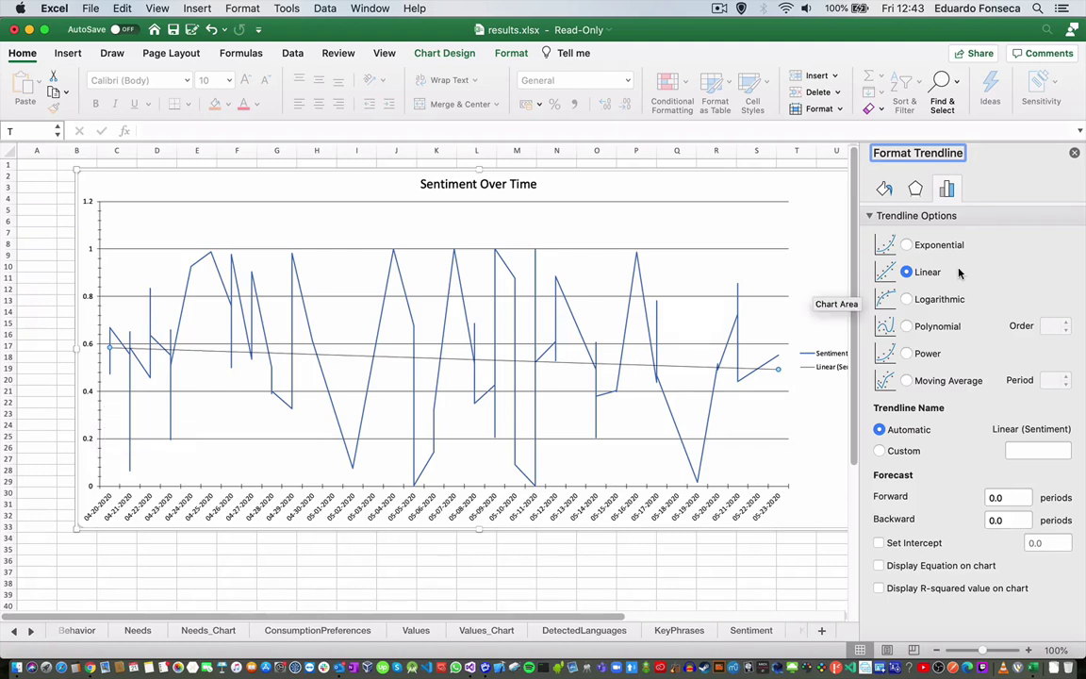
Step: Scroll the sheet tabs to show SentimentProgress, then return to the browser
left_click(28, 631)
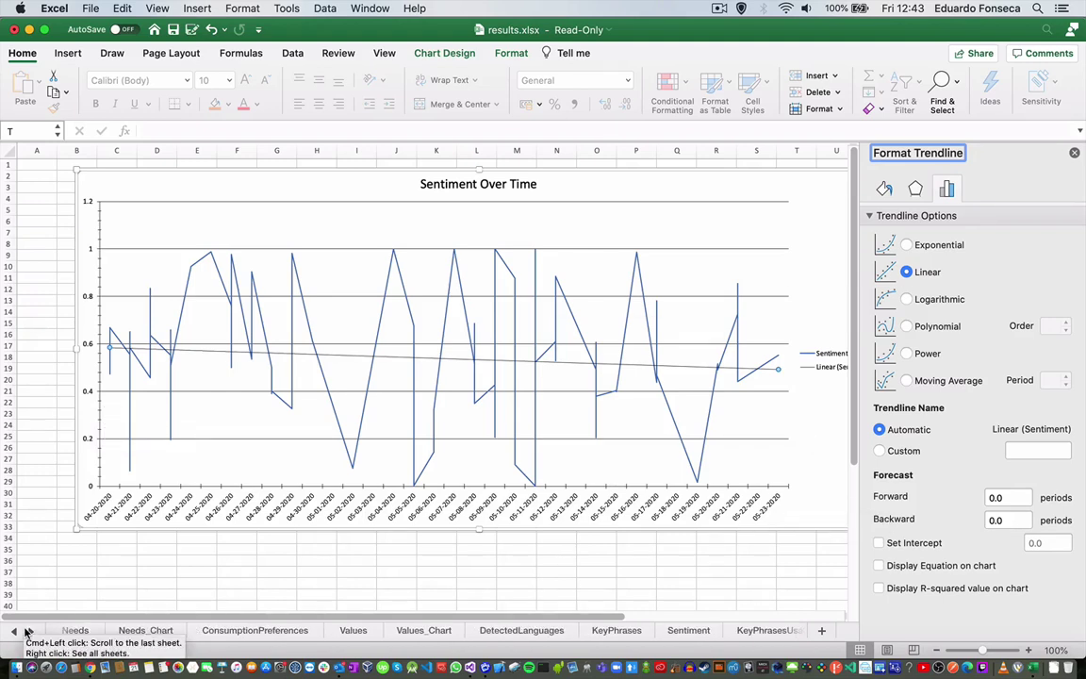
left_click(28, 631)
left_click(27, 631)
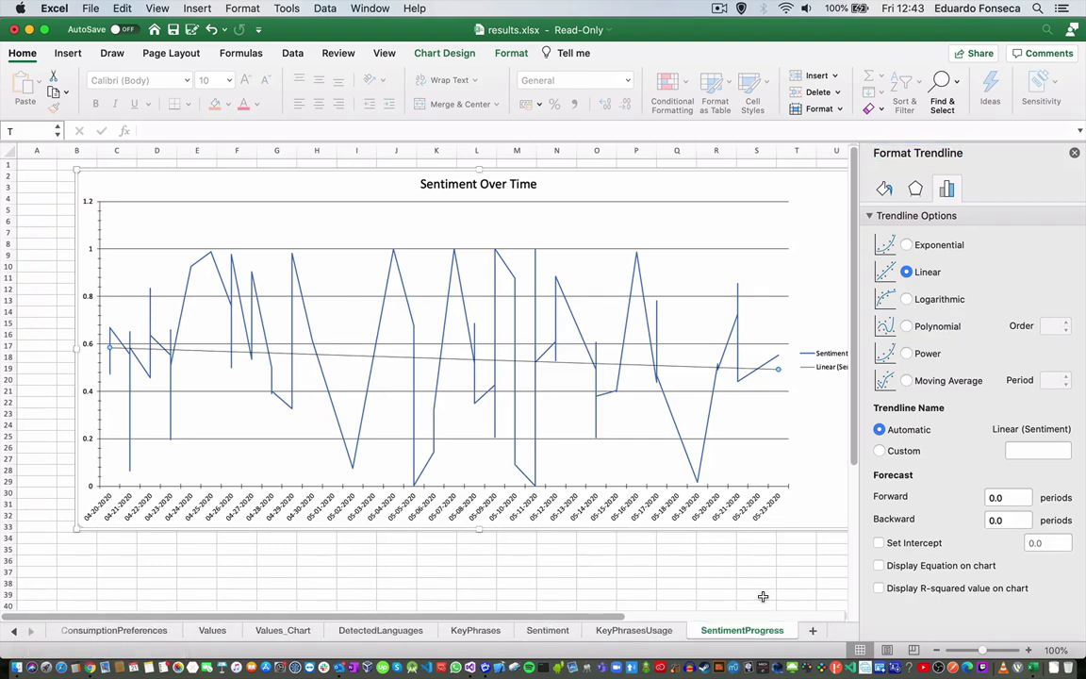
left_click(89, 668)
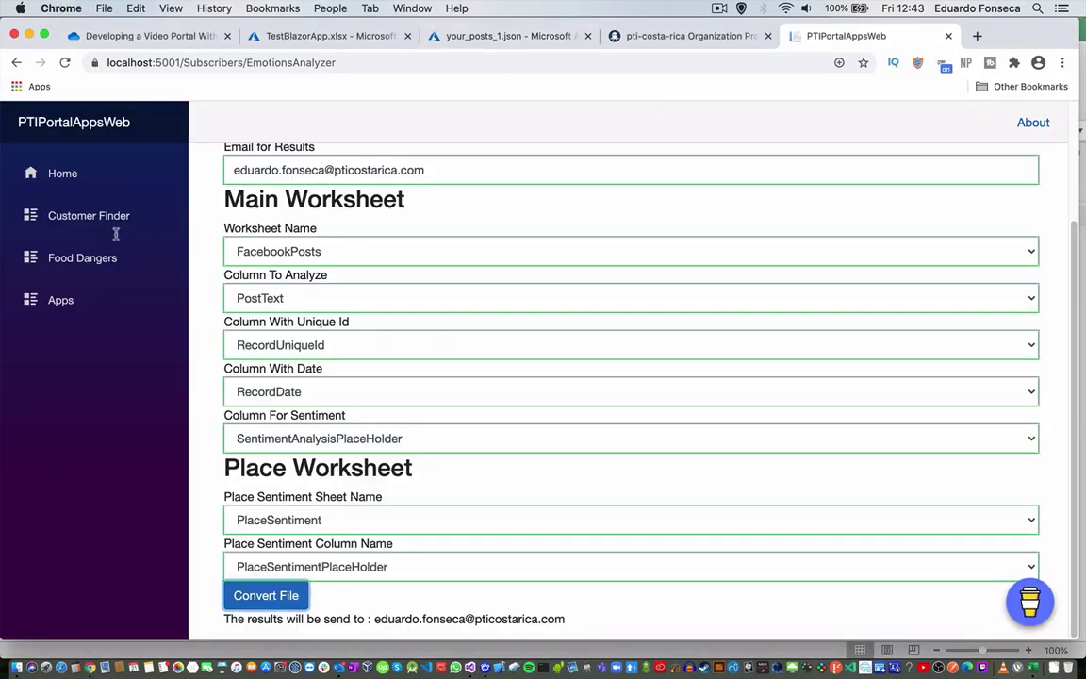
Step: Open the Facebook Data Converter and paste the your_posts_1.json blob URL copied from Azure
left_click(52, 304)
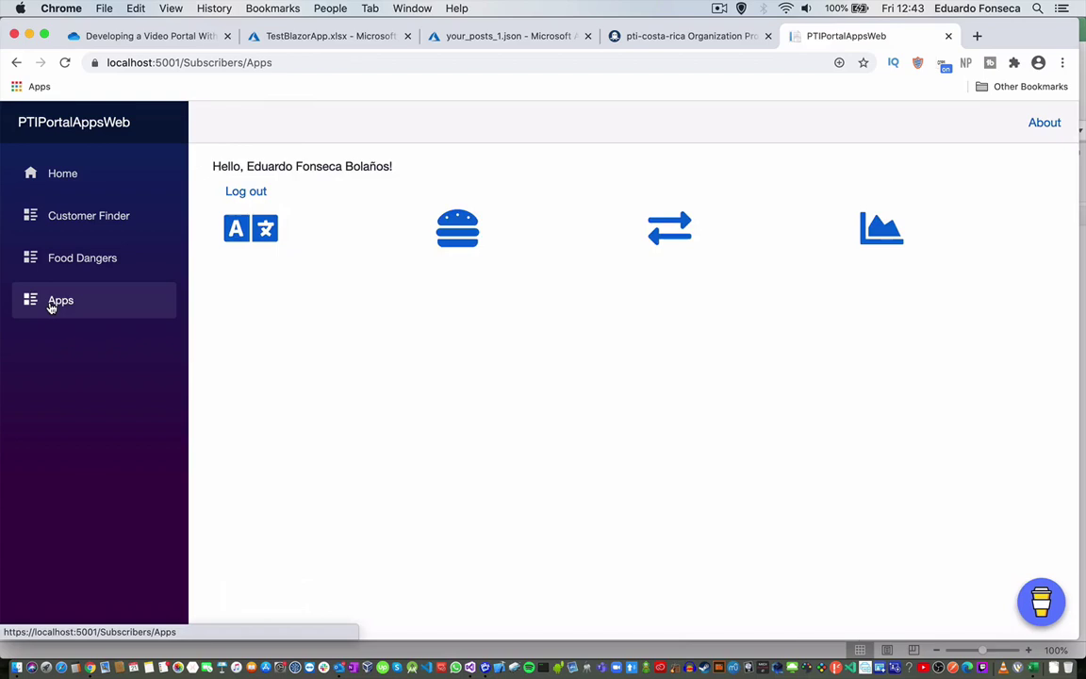
left_click(667, 228)
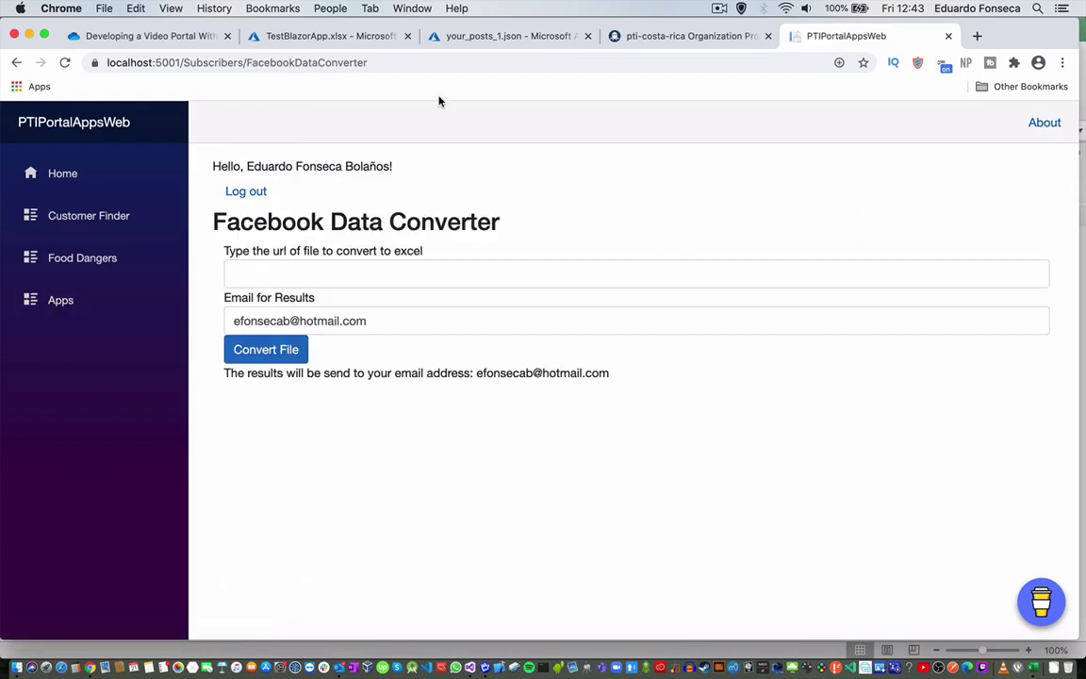
left_click(484, 40)
left_click(445, 301)
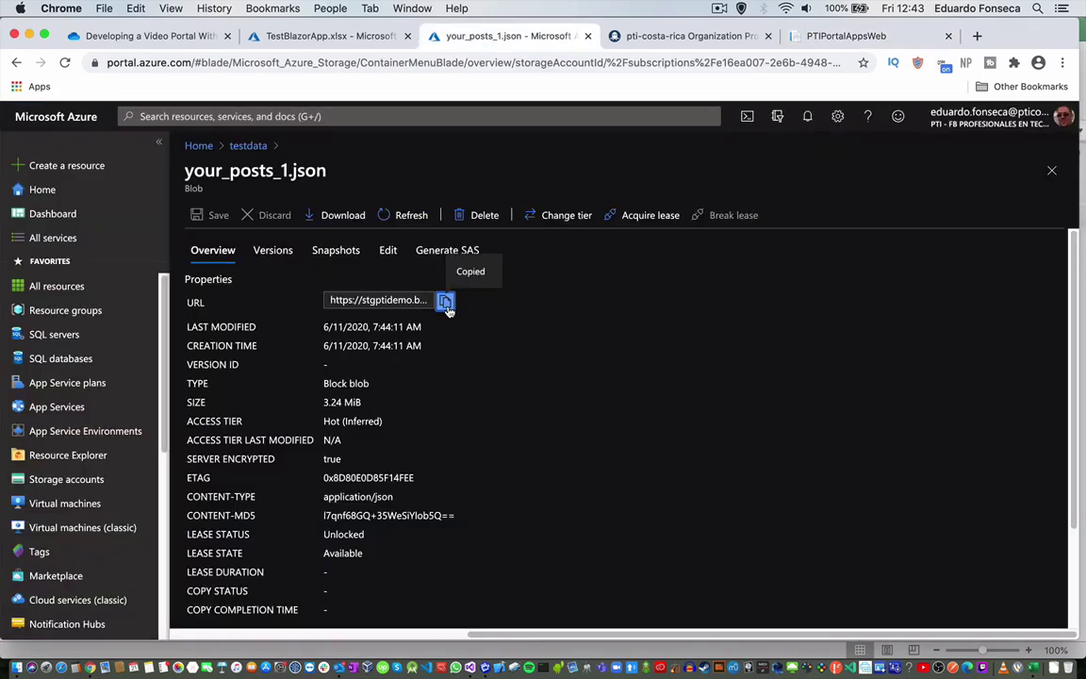
left_click(846, 38)
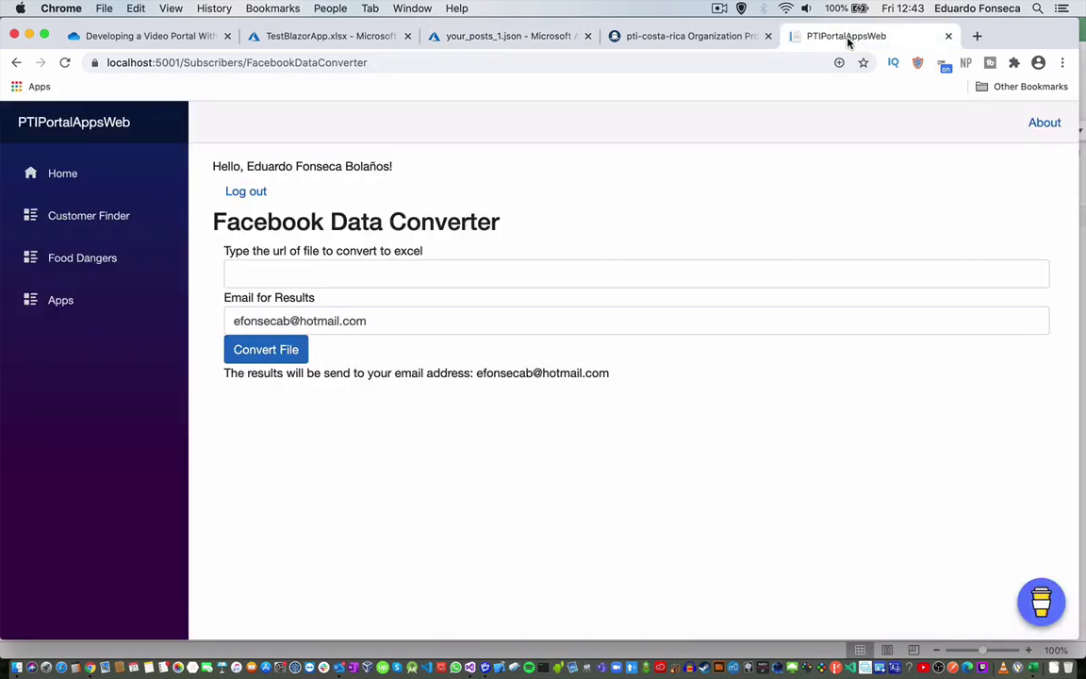
left_click(312, 270)
key("super+v")
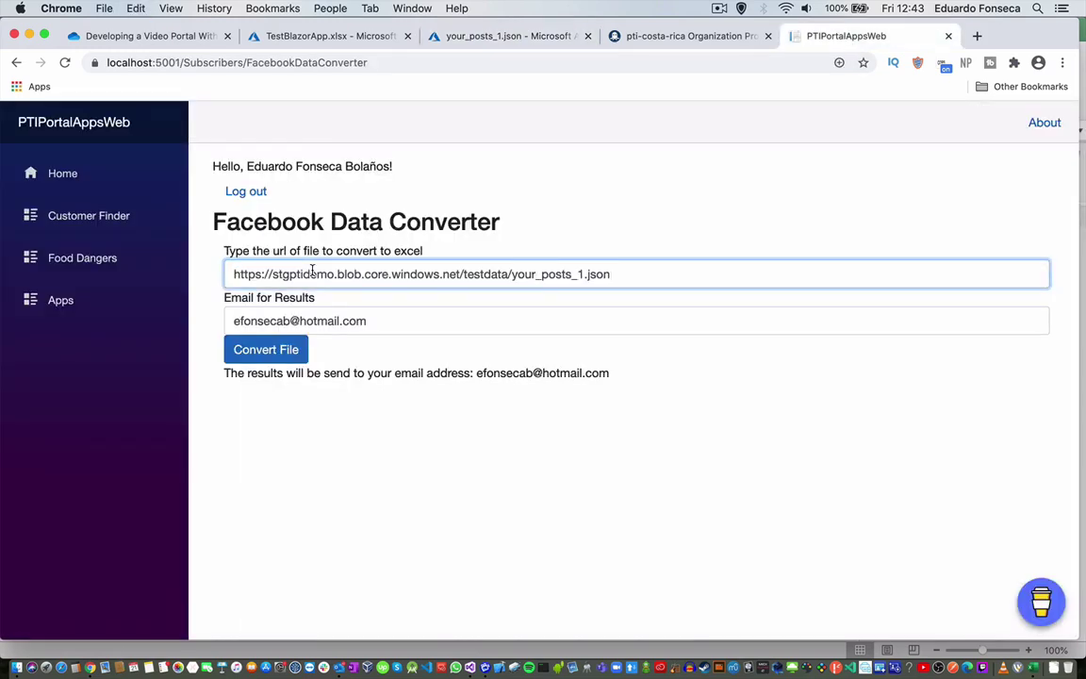
Step: Enter the results e-mail address and start the JSON-to-Excel conversion
key("Tab")
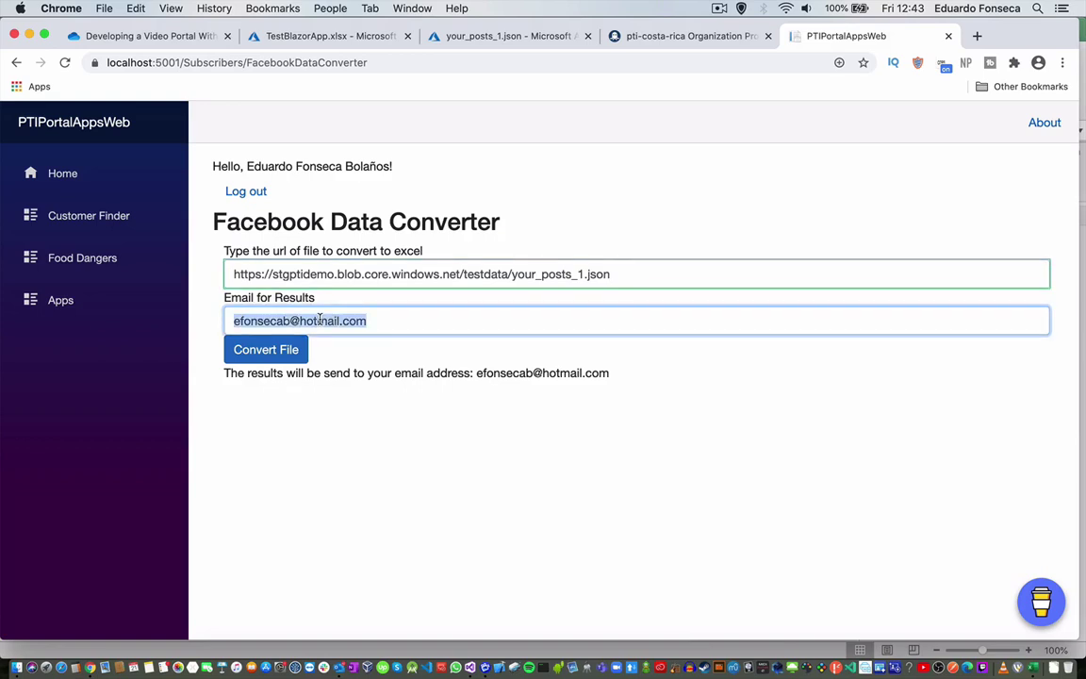
type("eduardo.")
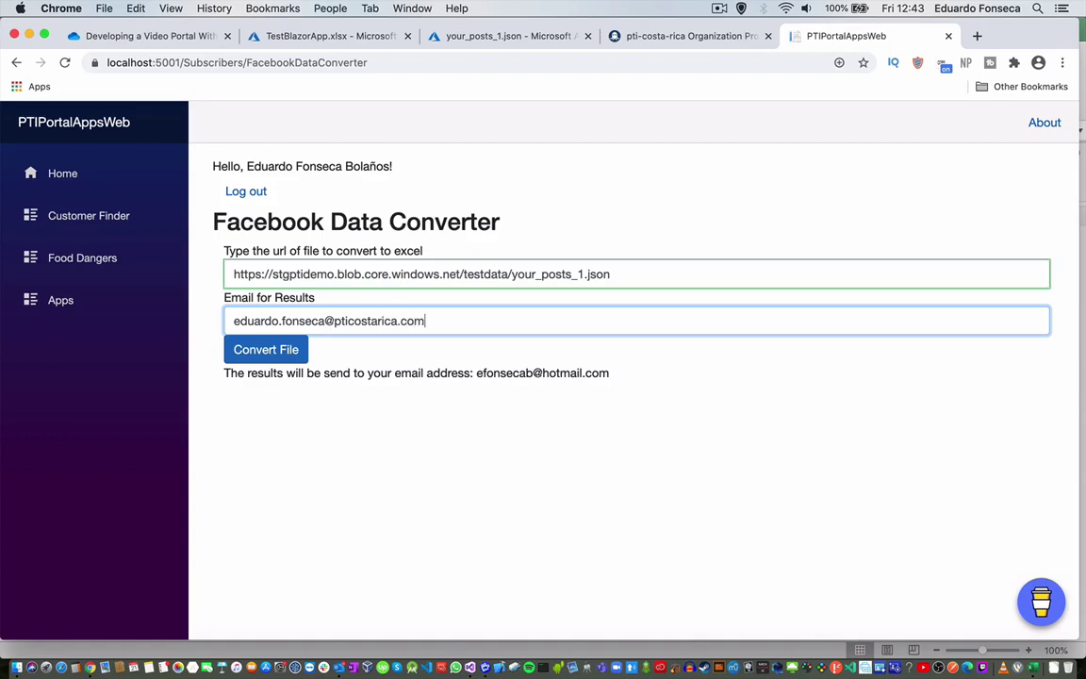
left_click(253, 351)
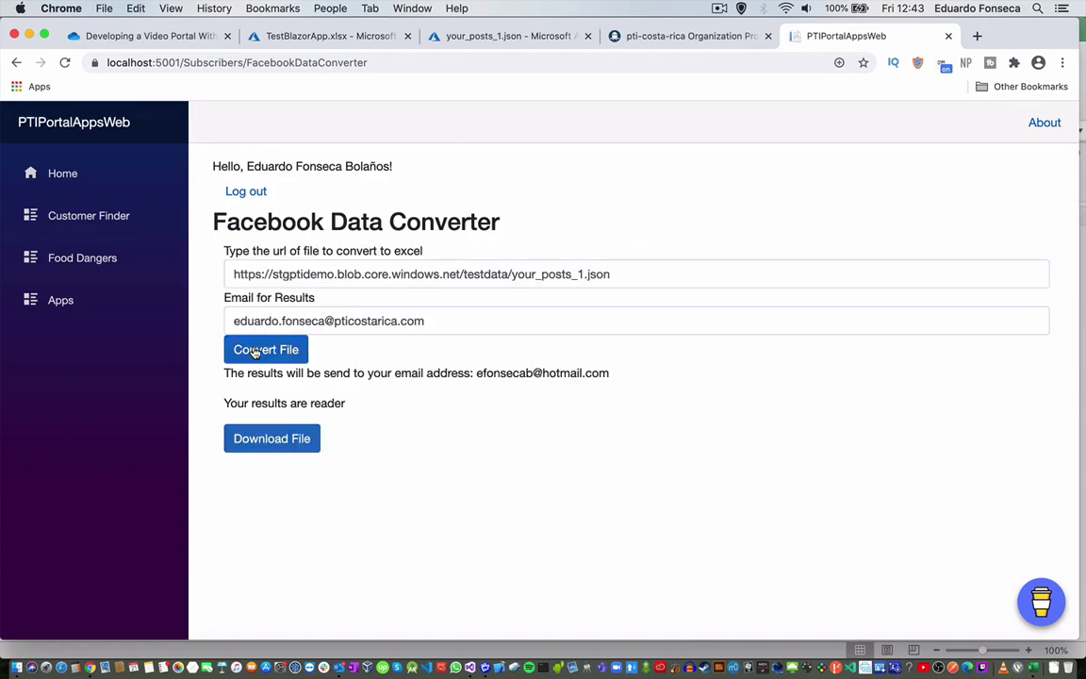
Step: Save the converted workbook as YourFileResults (5).xlsx and open it in Excel
left_click(268, 443)
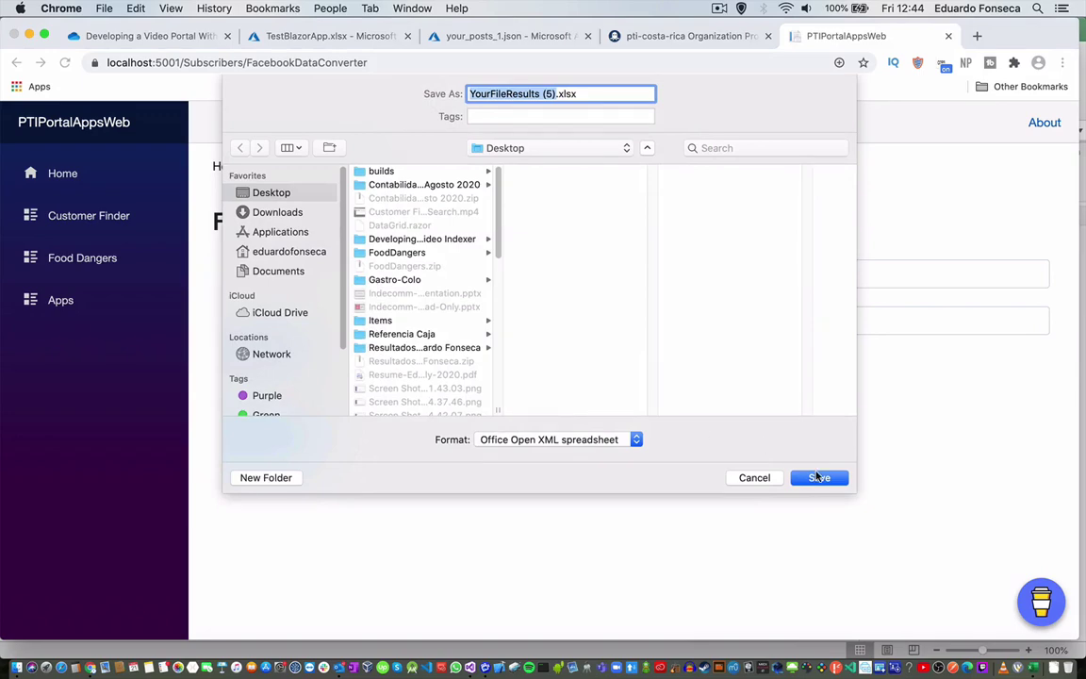
left_click(817, 477)
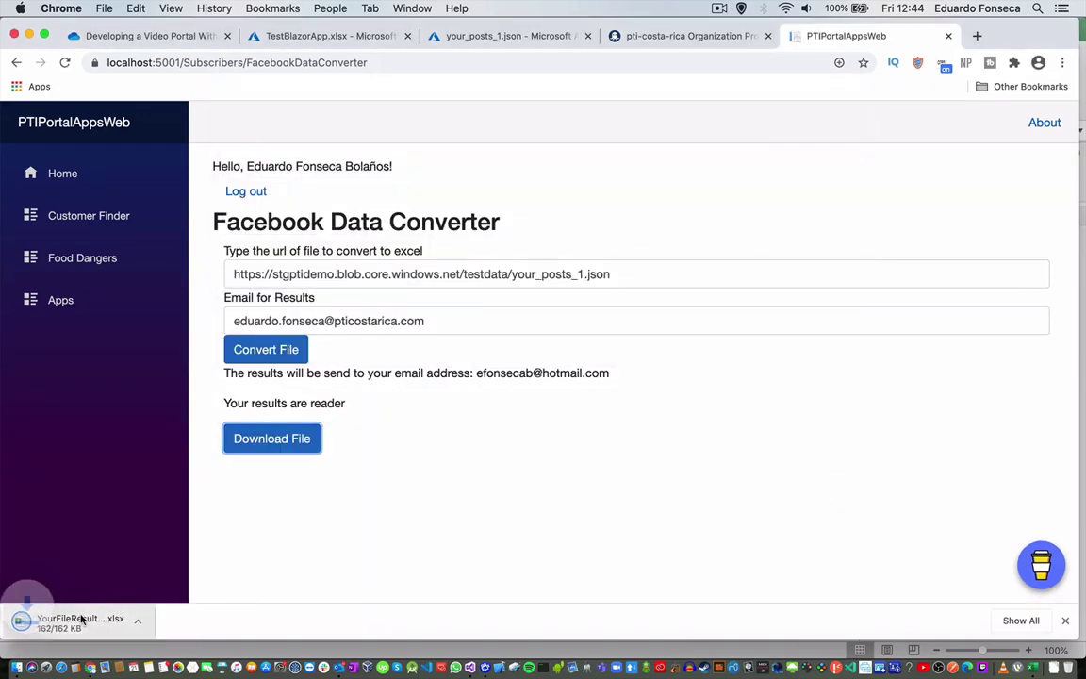
left_click(80, 623)
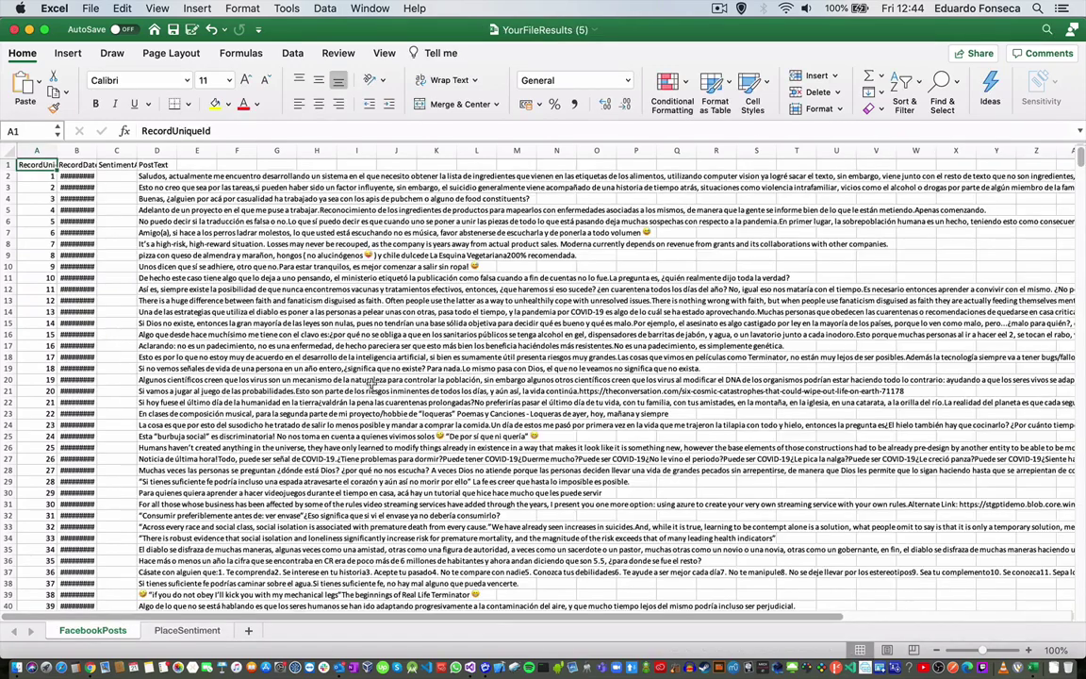
Step: Check the converted workbook's PlaceSentiment sheet, then return to the converter page in Chrome
left_click(185, 630)
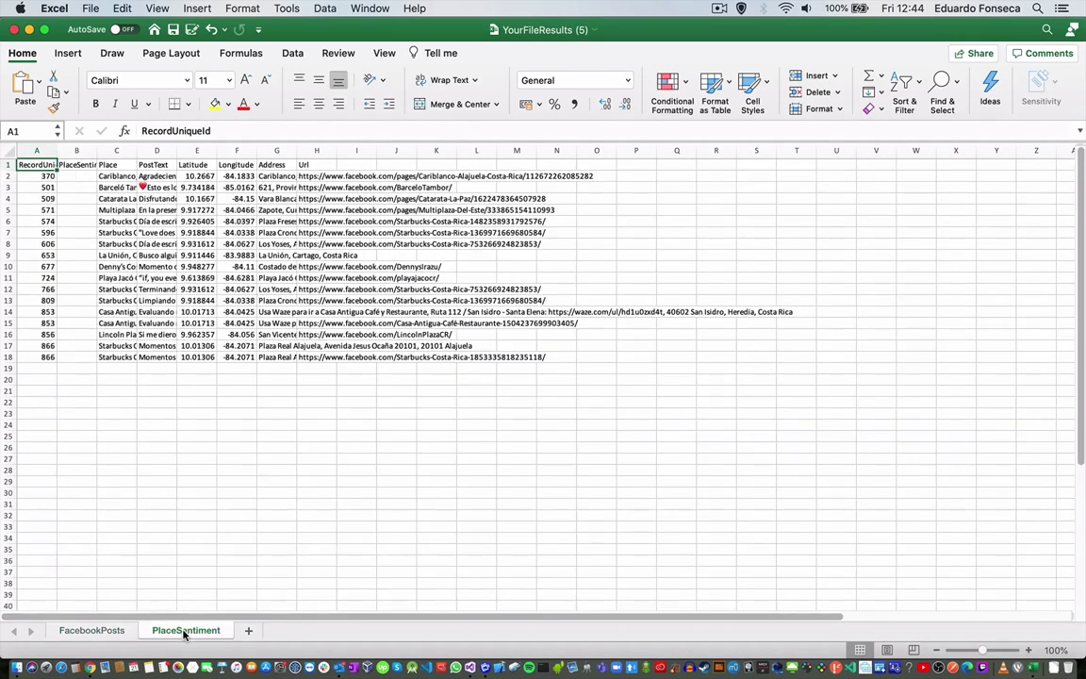
left_click(89, 667)
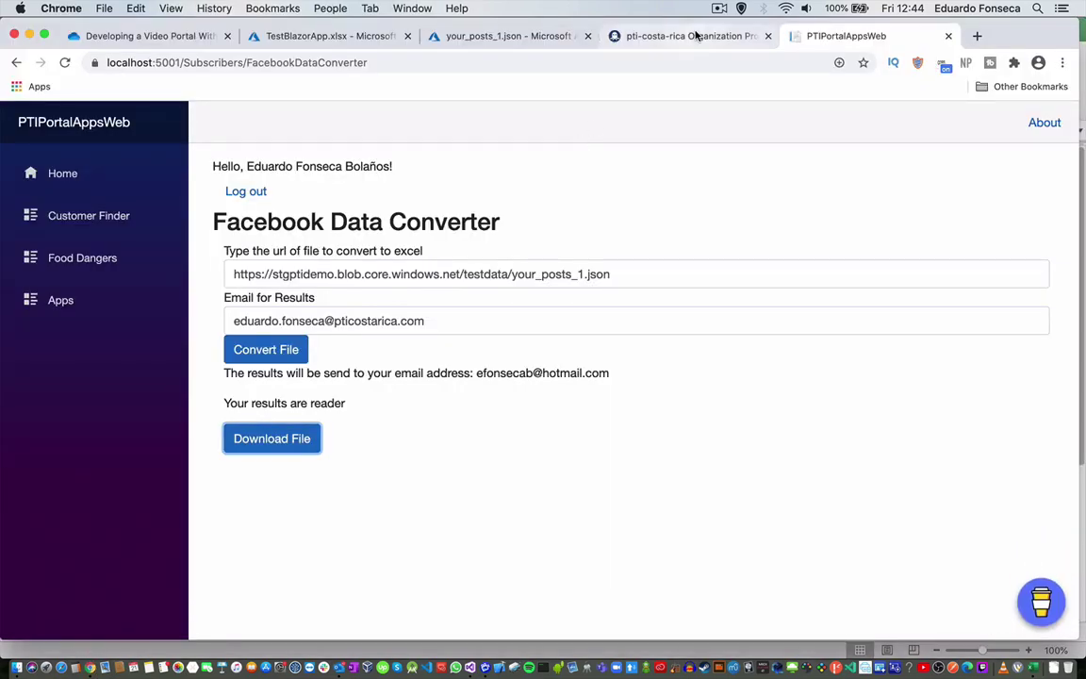
Step: Show the pti-costa-rica RapidAPI page and its Facebook Data Converter published API
left_click(668, 38)
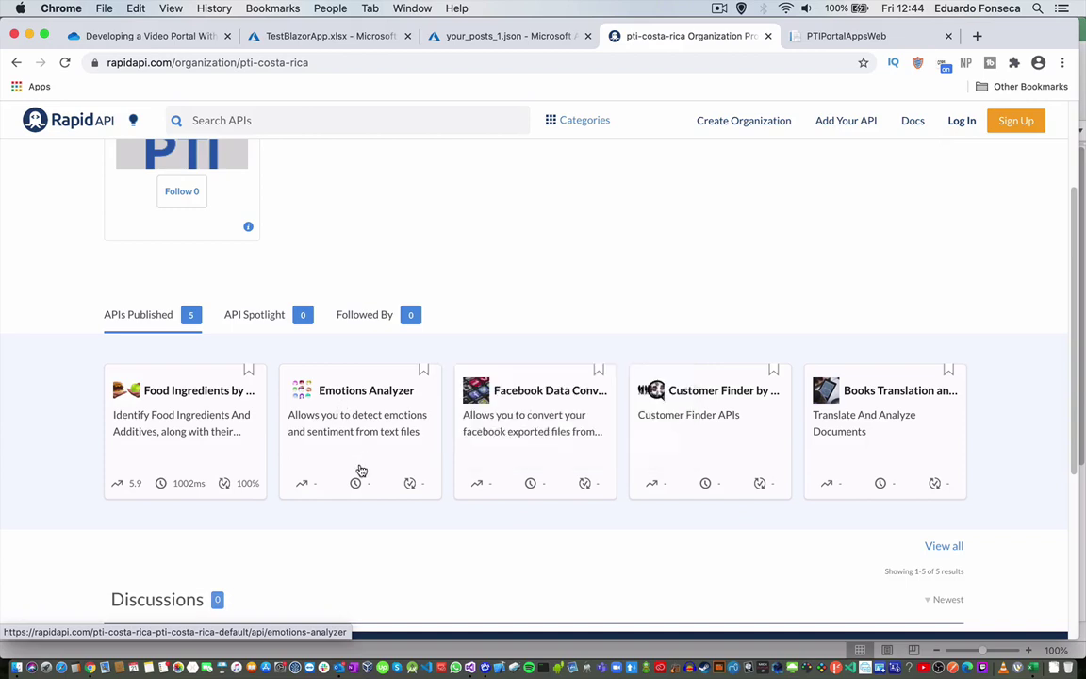
mouse_move(531, 428)
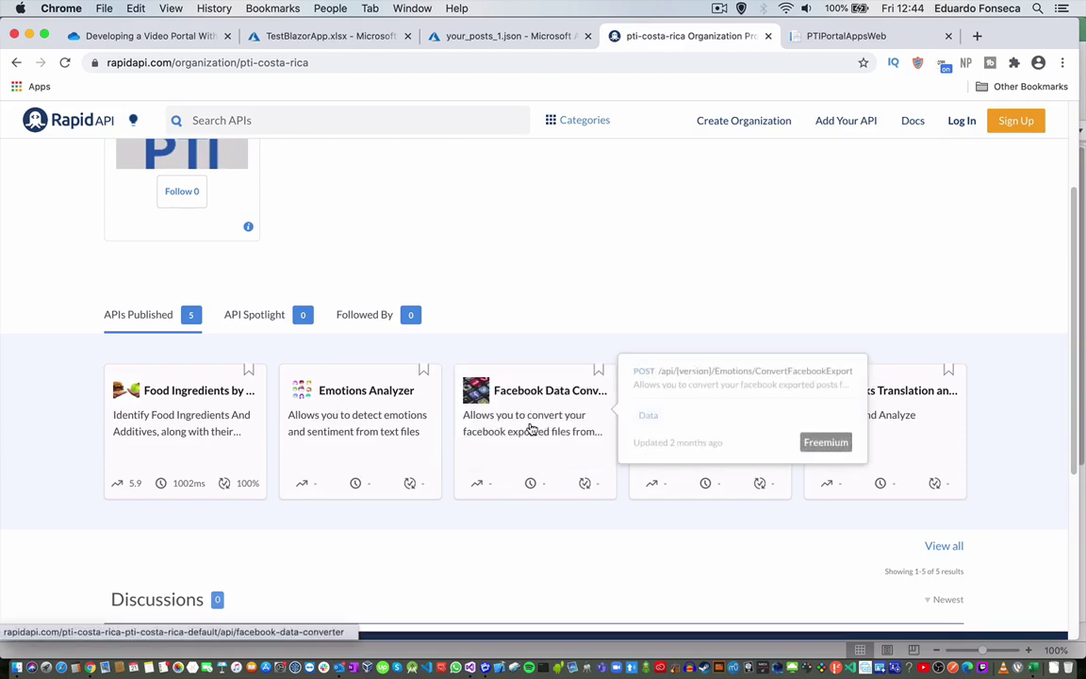